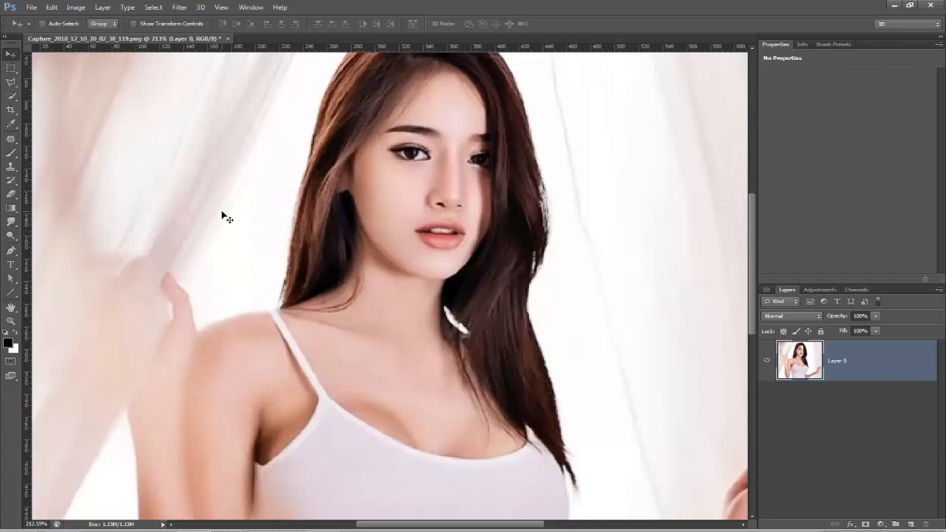
Paint over the lips with the Brush in Quick Mask mode and convert the mask into a selection.
left_click(11, 153)
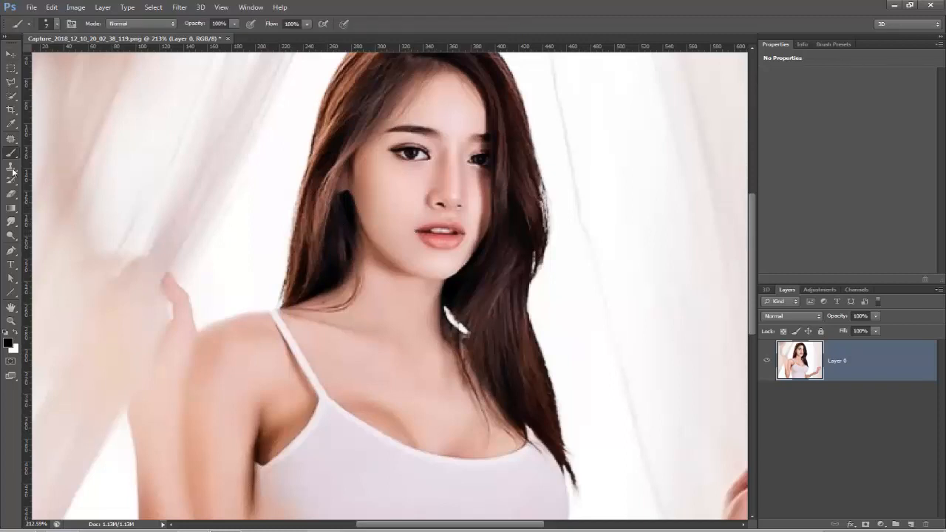
left_click(11, 362)
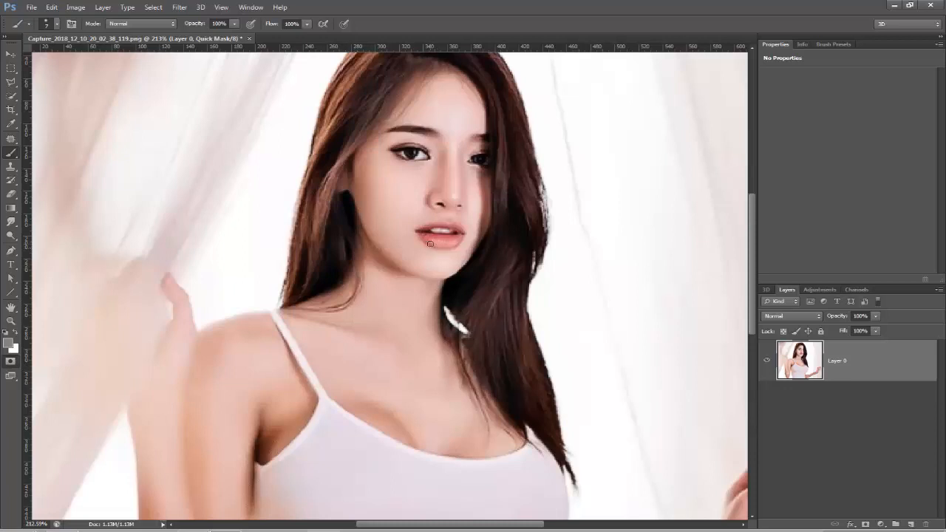
mouse_move(441, 239)
left_mouse_down()
mouse_move(458, 237)
mouse_move(434, 235)
left_mouse_up()
left_click(10, 361)
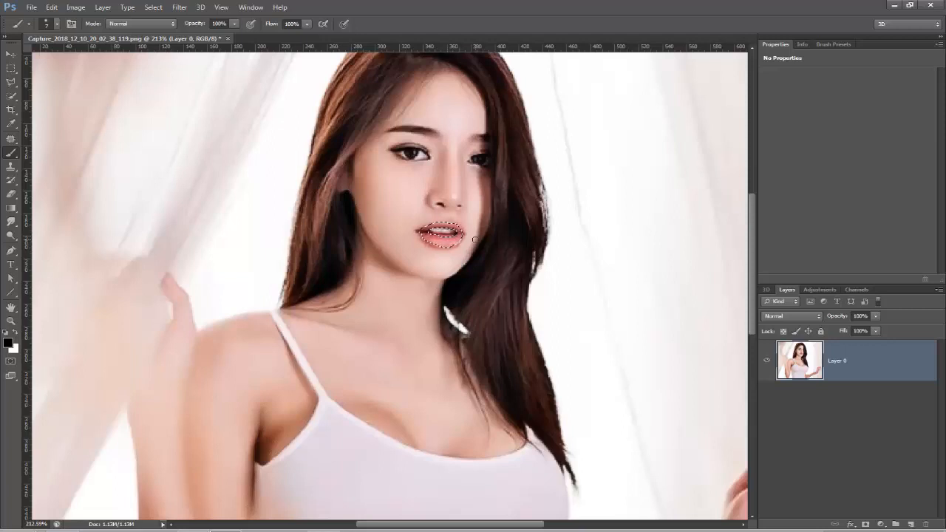
Invert the selection so that only the lips are selected.
scroll(475, 235, "down", 3)
scroll(475, 243, "down", 1)
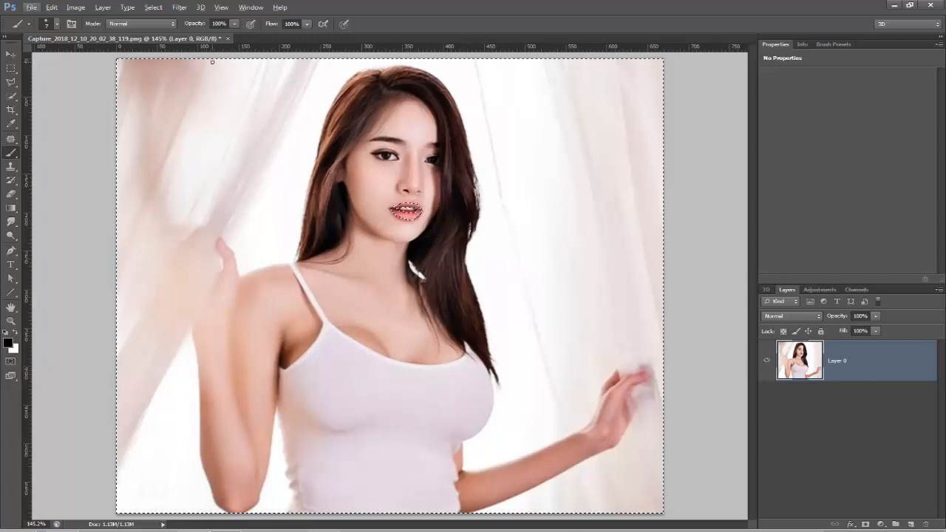
left_click(152, 7)
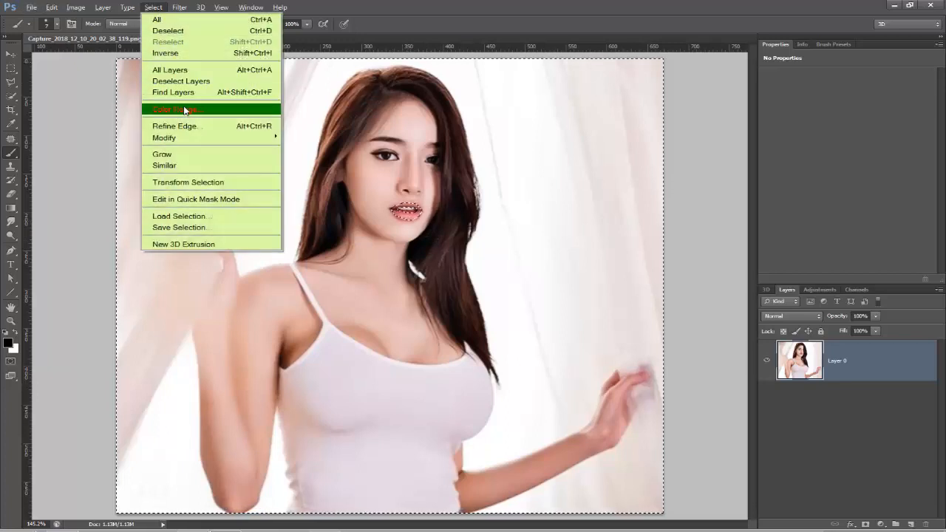
left_click(175, 53)
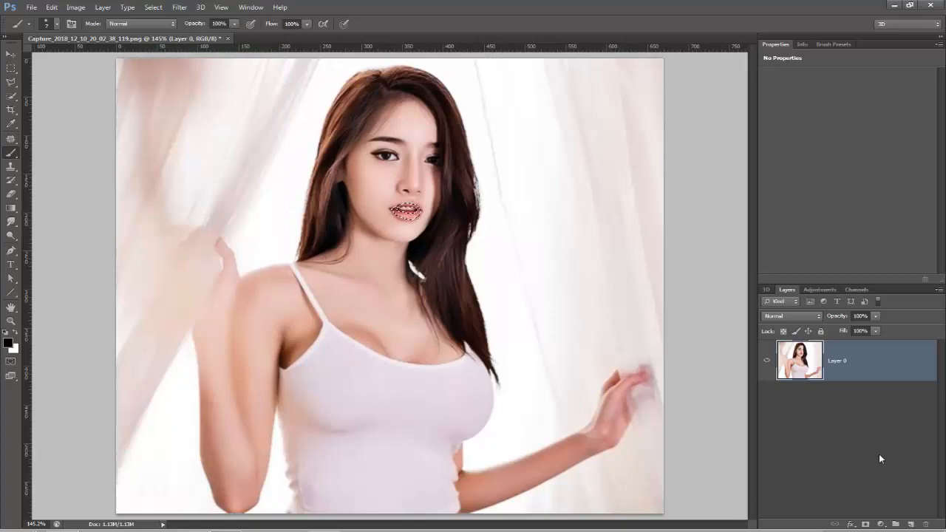
Add a Solid Color fill layer in dark purple (330033) over the selected lips and set its blend mode to Overlay.
left_click(881, 524)
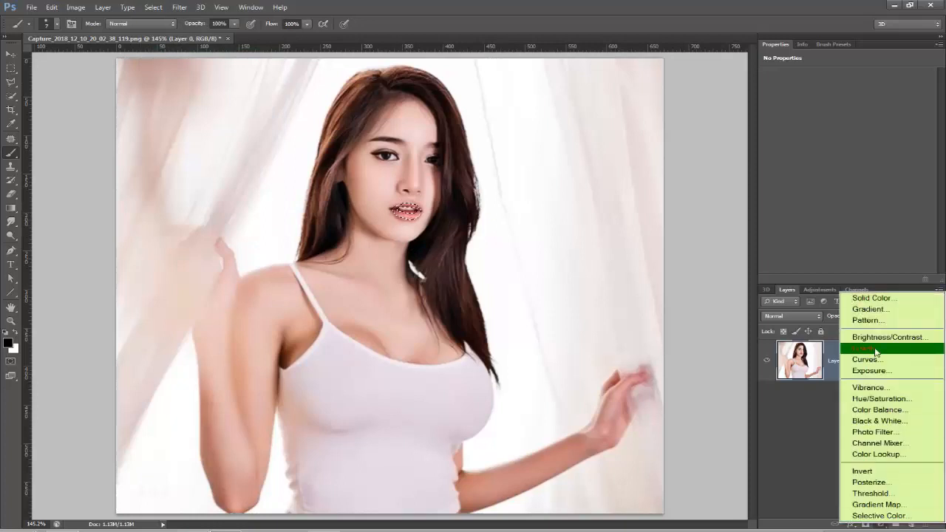
left_click(879, 299)
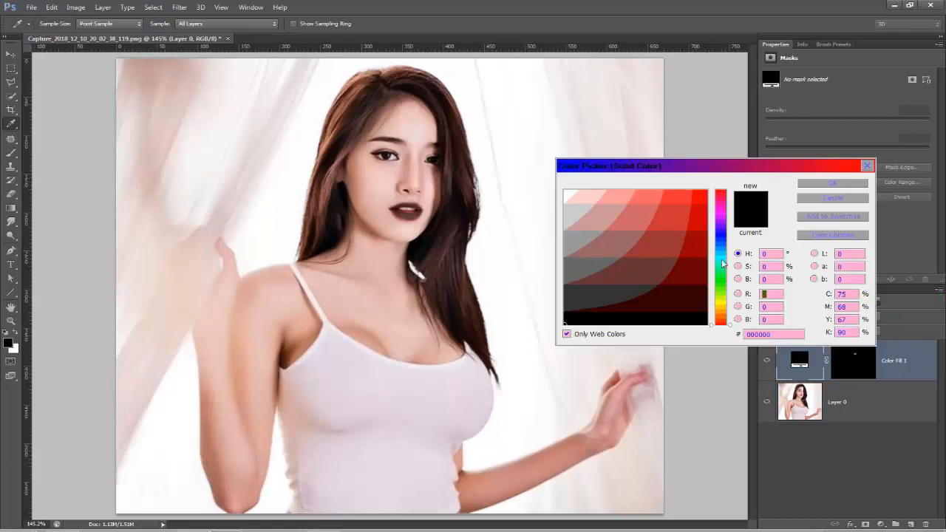
left_click(696, 224)
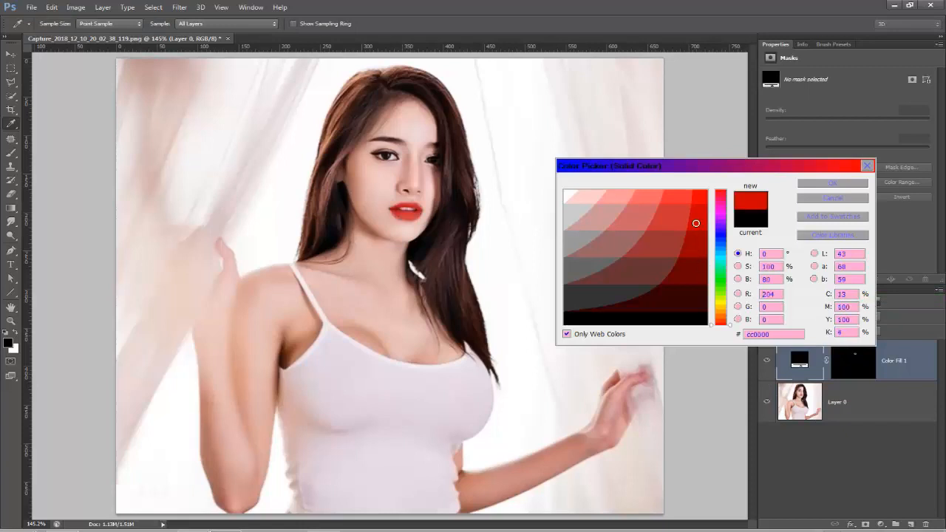
left_click(720, 210)
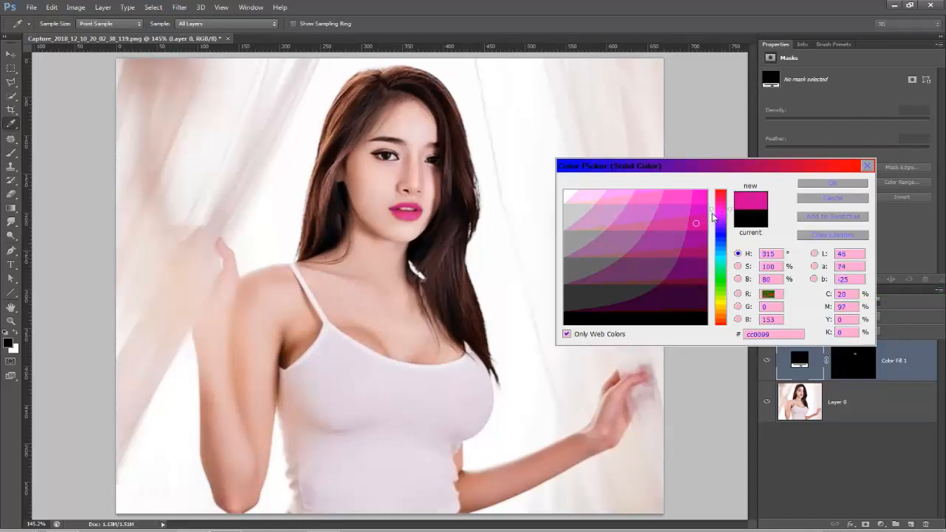
left_click(696, 269)
left_click(675, 304)
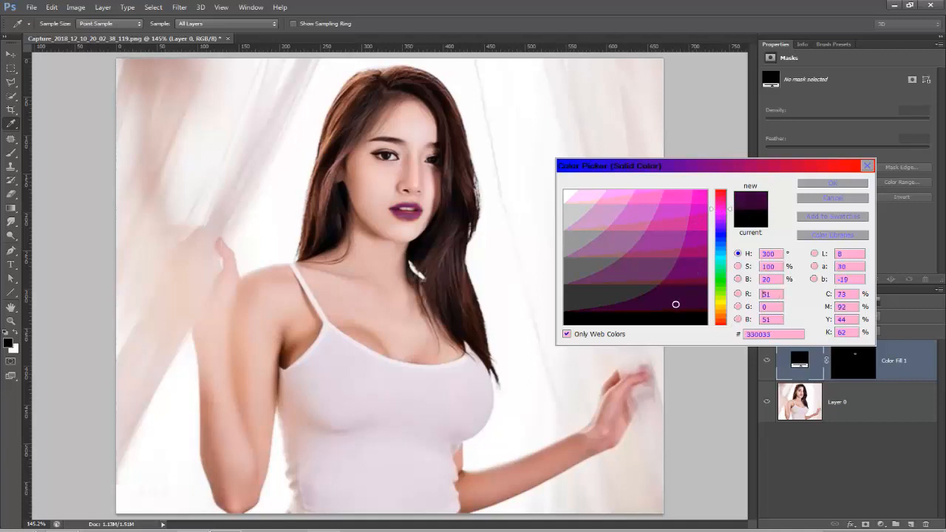
left_click_drag(675, 304, 690, 295)
left_click(674, 301)
left_click(832, 183)
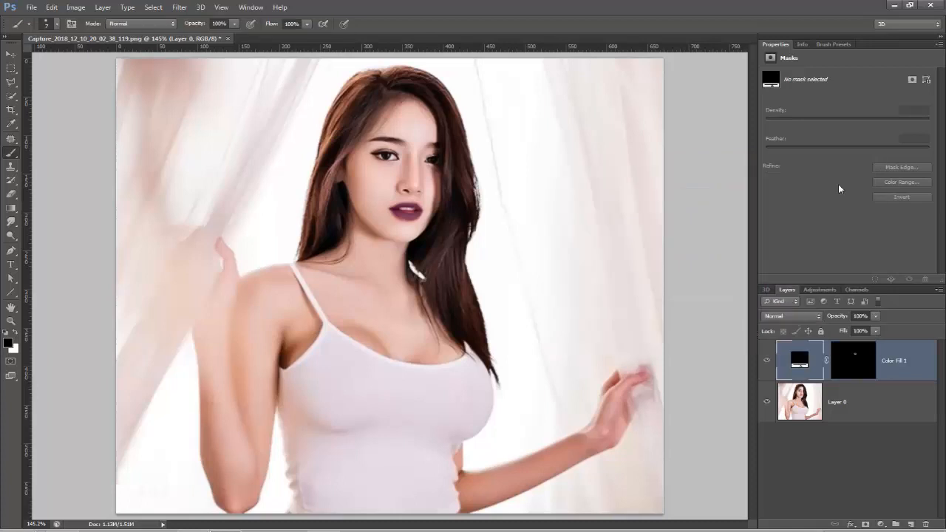
left_click(806, 314)
left_click(789, 164)
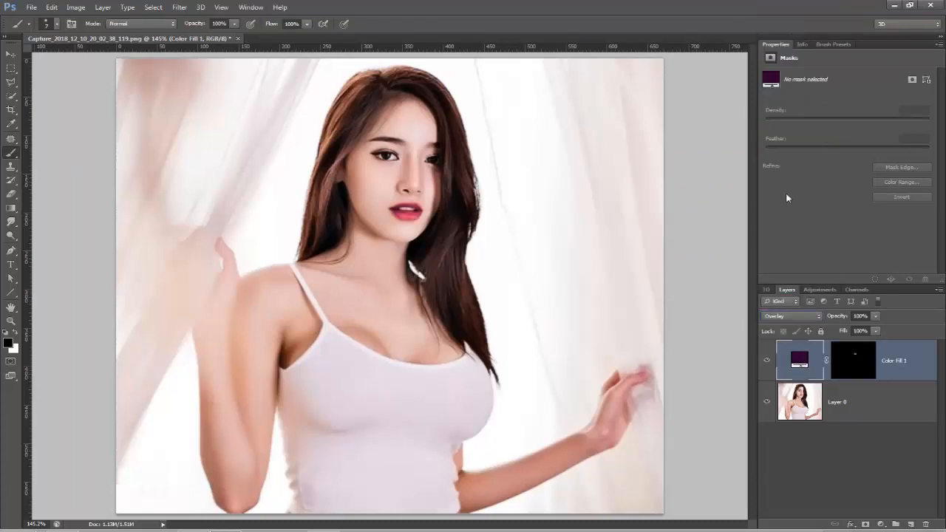
Change the lip fill layer's colour to purple 660066.
double_click(800, 359)
left_click(699, 246)
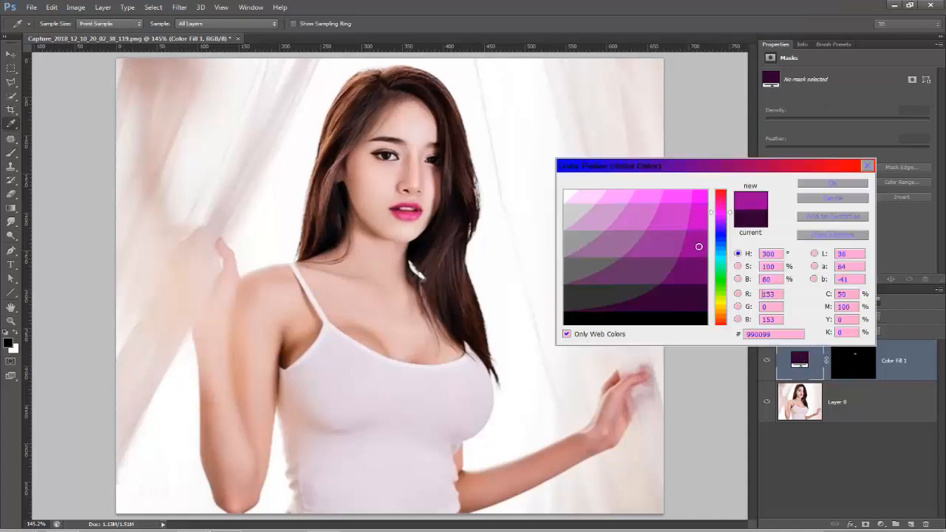
left_click(691, 276)
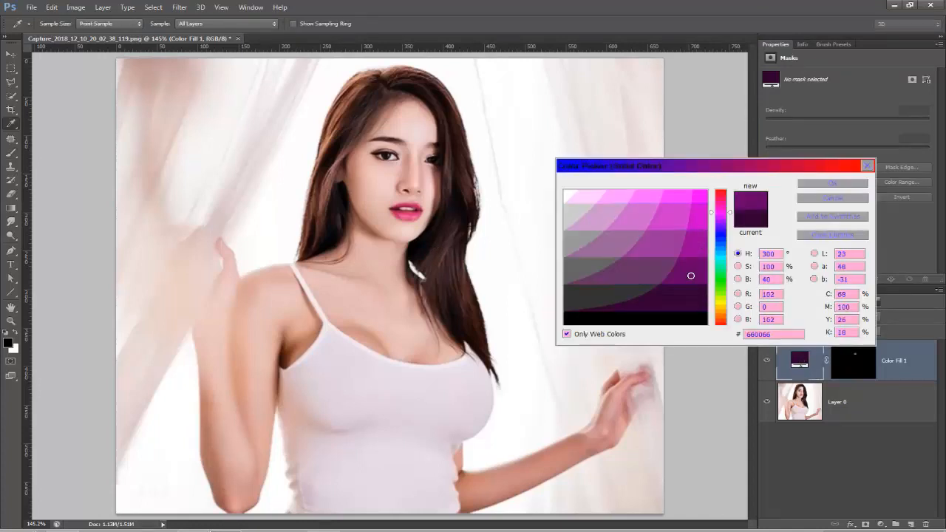
left_click(695, 246)
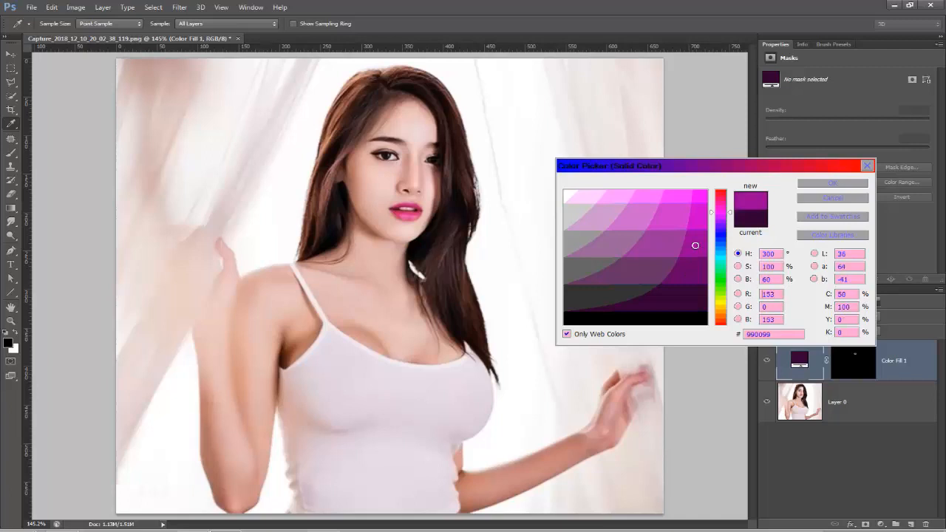
left_click(695, 271)
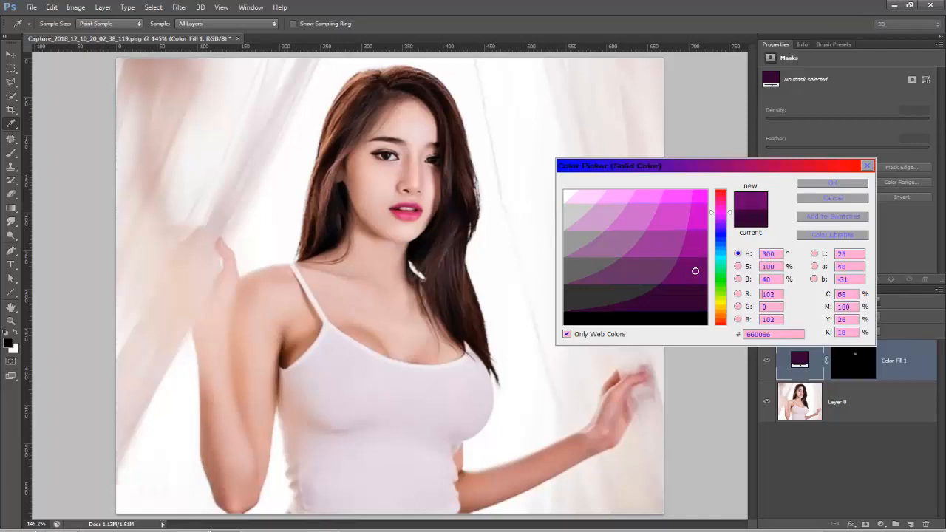
left_click(839, 184)
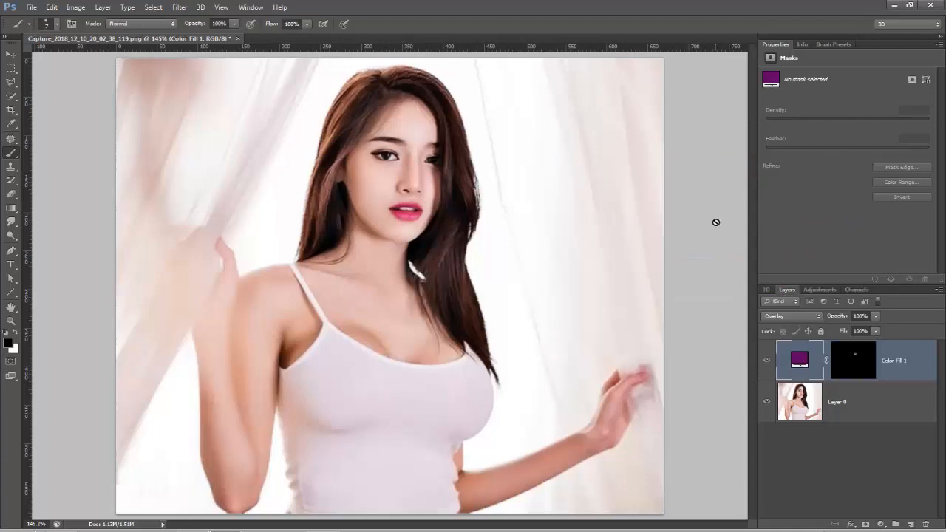
Try several red shades on the lip fill layer and apply the muted red 993333.
double_click(797, 360)
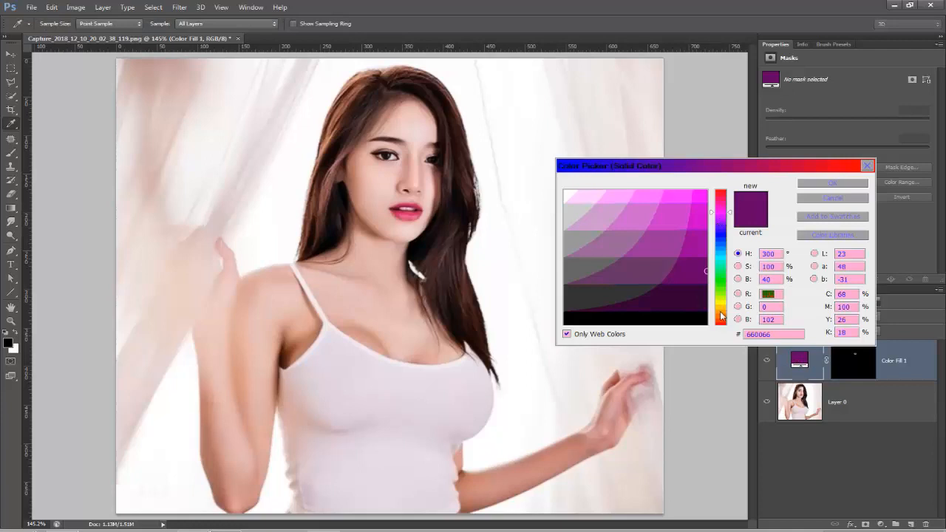
left_click(724, 322)
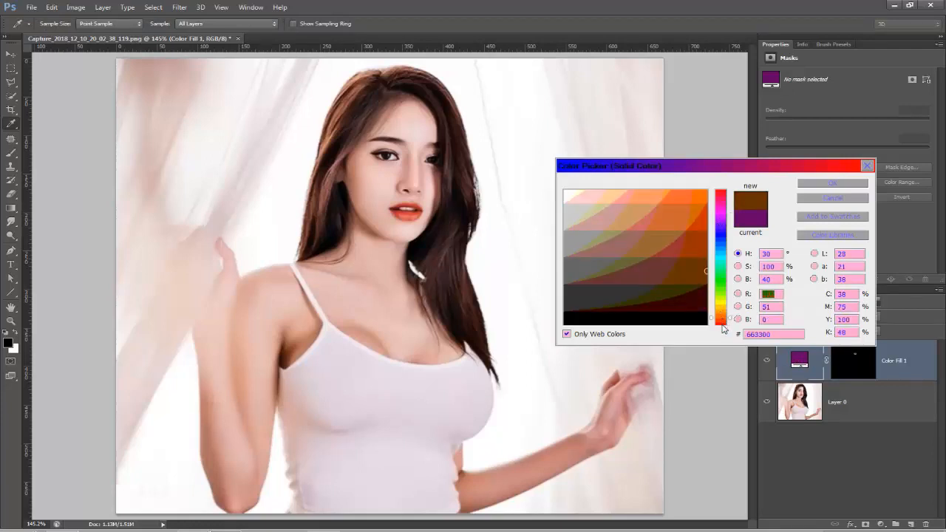
left_click(722, 325)
left_click(679, 200)
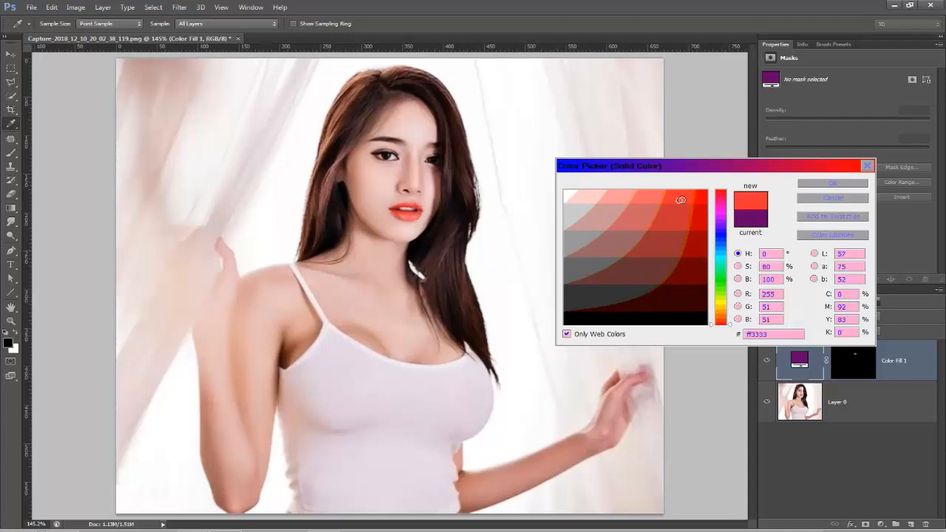
left_click(707, 246)
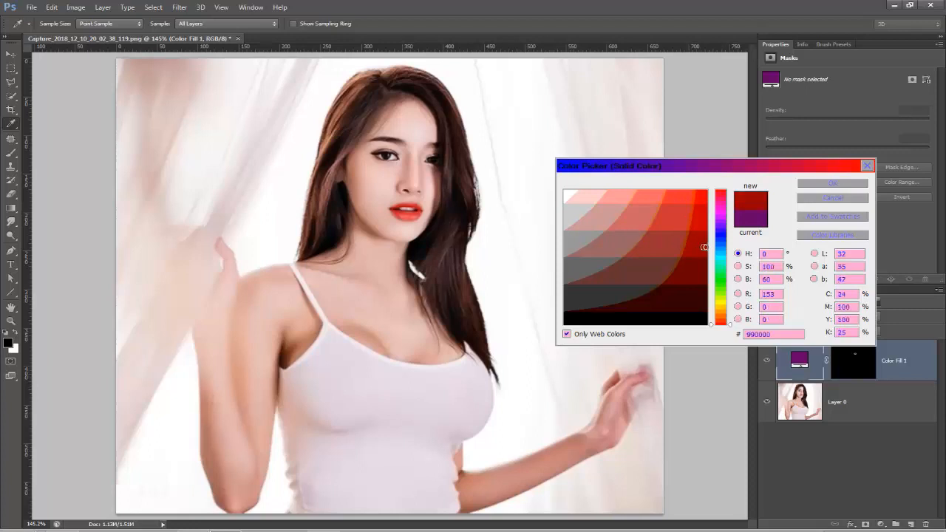
left_click(692, 276)
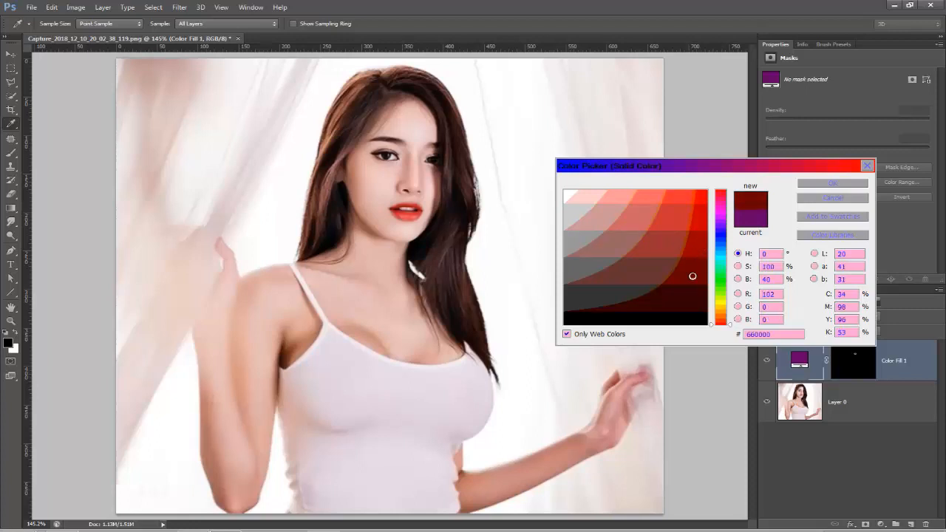
left_click(664, 249)
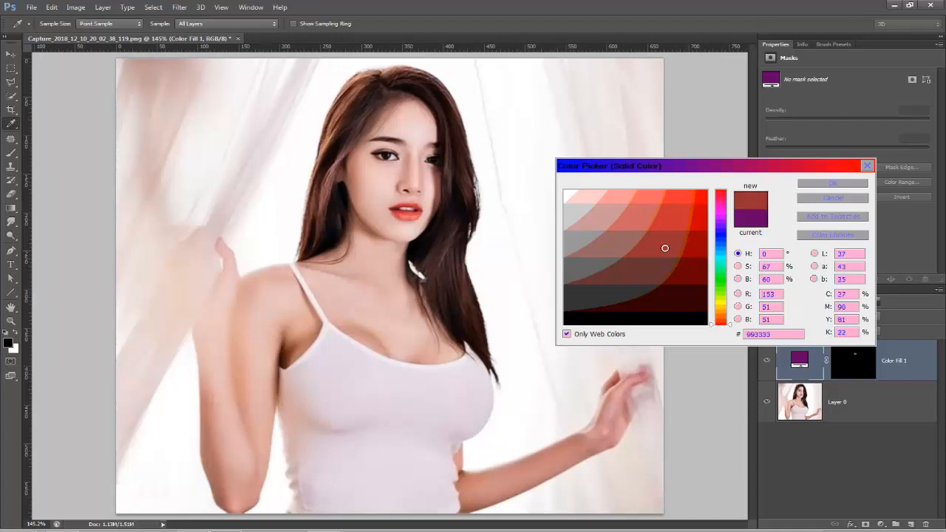
left_click(850, 183)
left_click(876, 317)
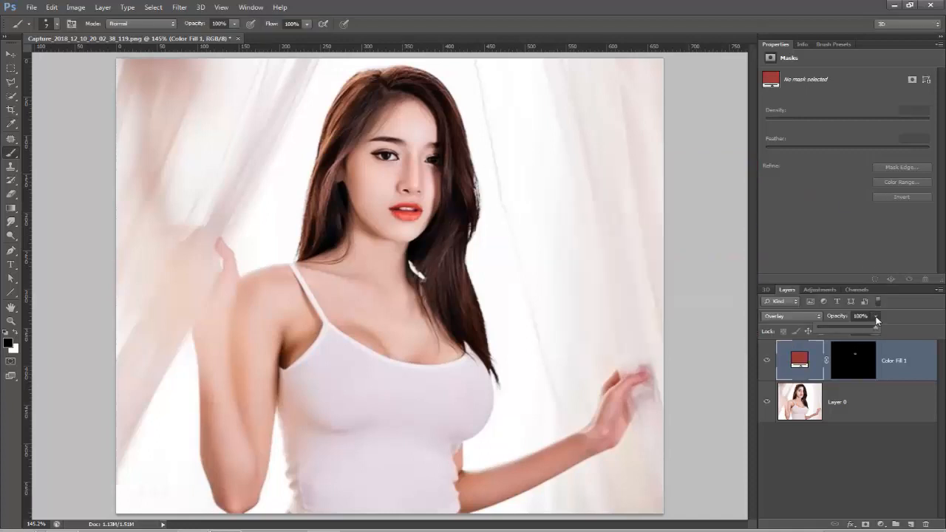
Set the lip fill layer's colour to pure red, ff0000.
double_click(804, 365)
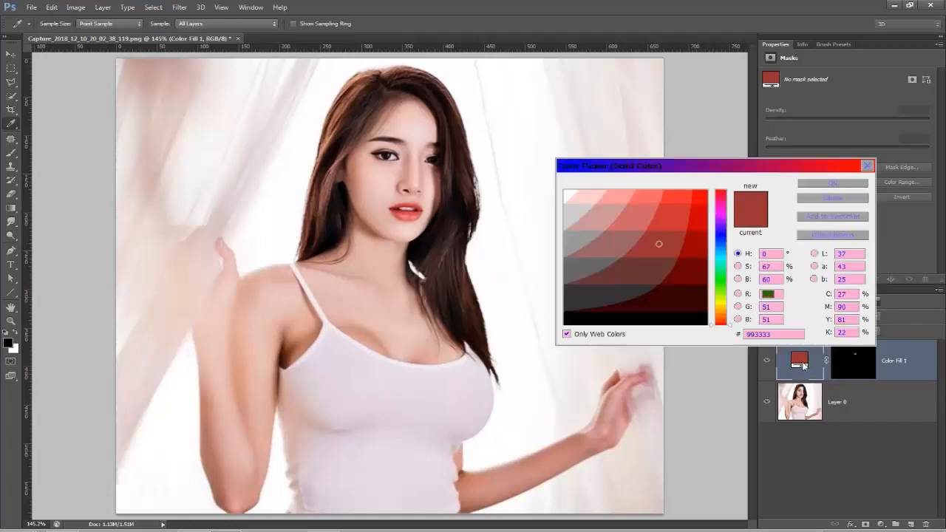
left_click(679, 201)
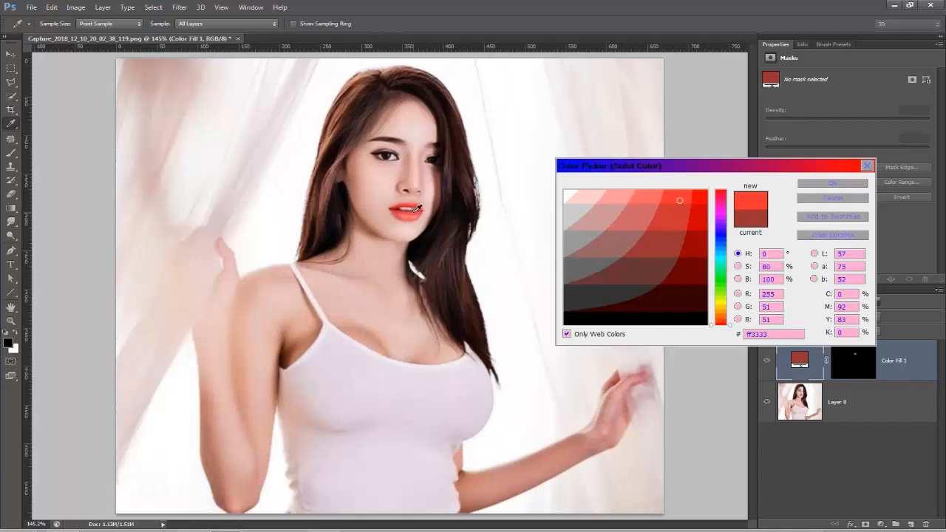
left_click(704, 195)
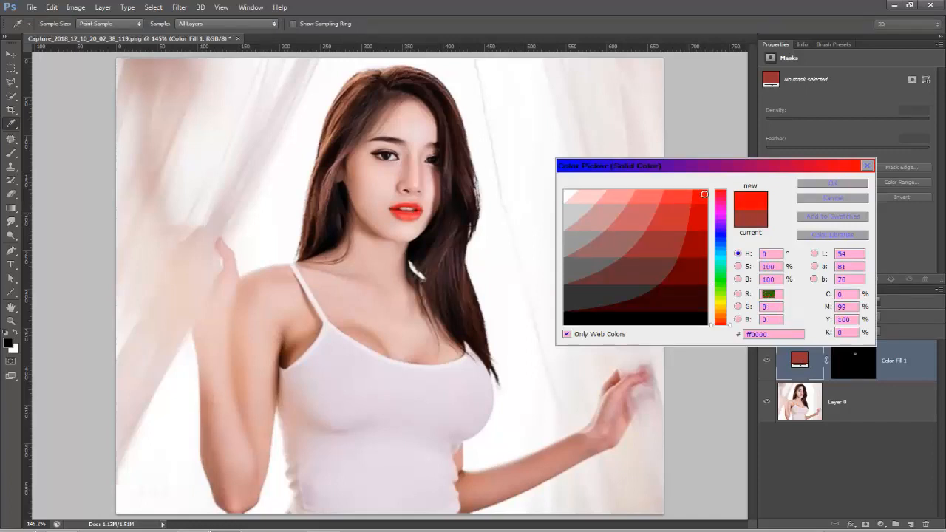
left_click(843, 184)
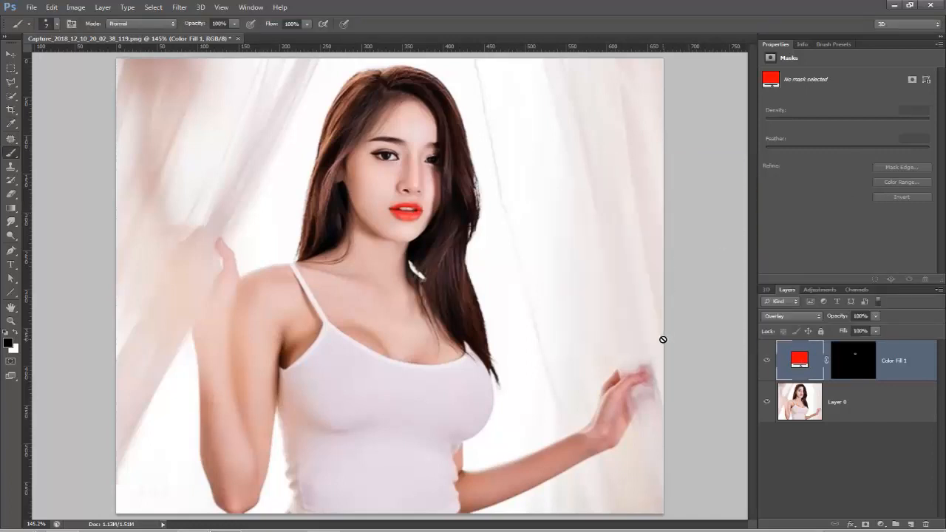
Lower the lip fill layer's opacity to 61%.
scroll(663, 339, "up", 2)
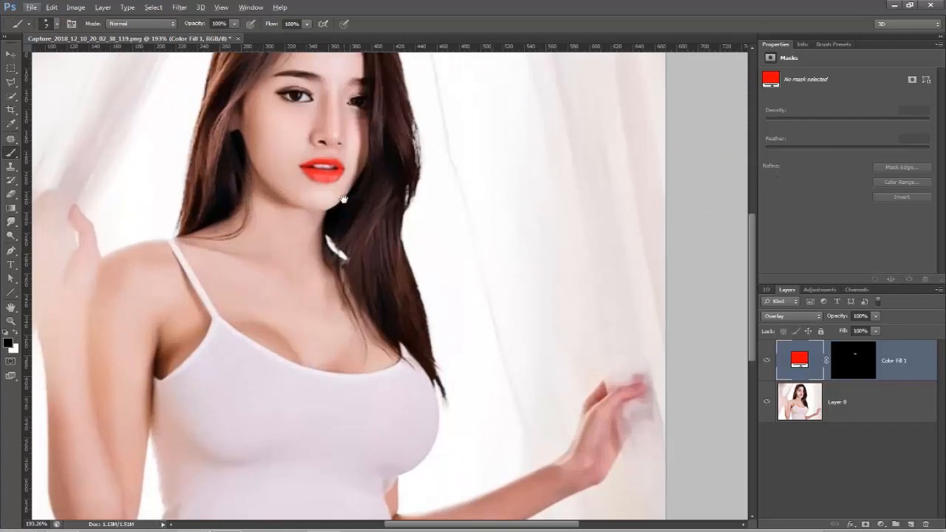
scroll(343, 200, "up", 1)
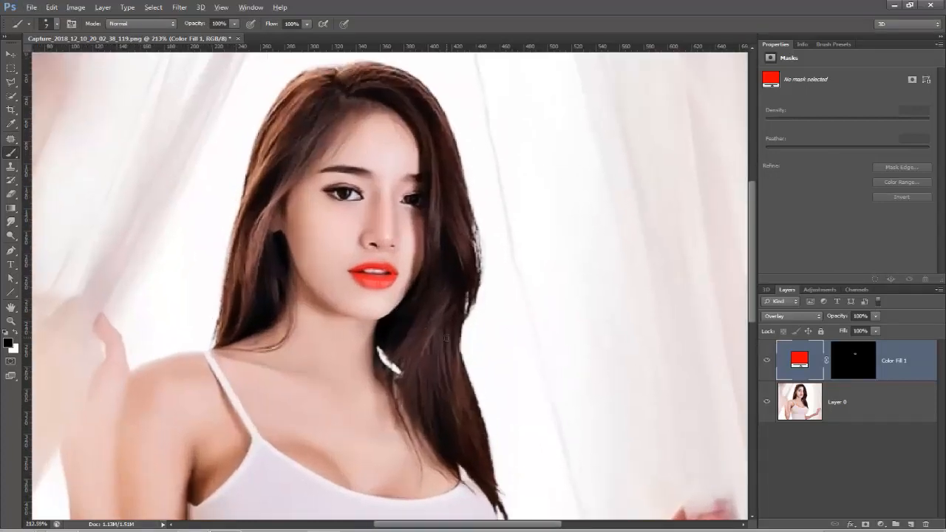
key("alt")
left_click_drag(876, 315, 851, 326)
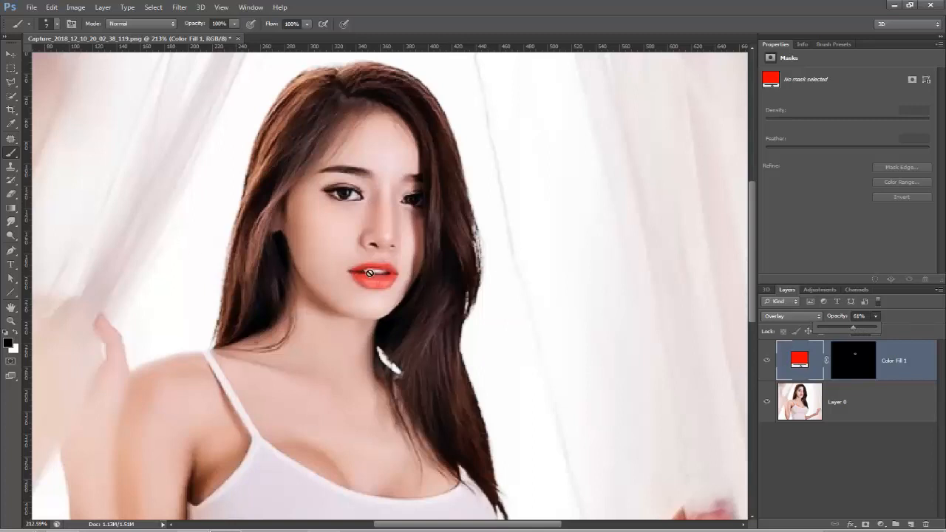
Add an empty layer directly above the portrait layer and set the foreground colour to bright pink, ff00cc.
left_click(854, 402)
left_click(856, 405)
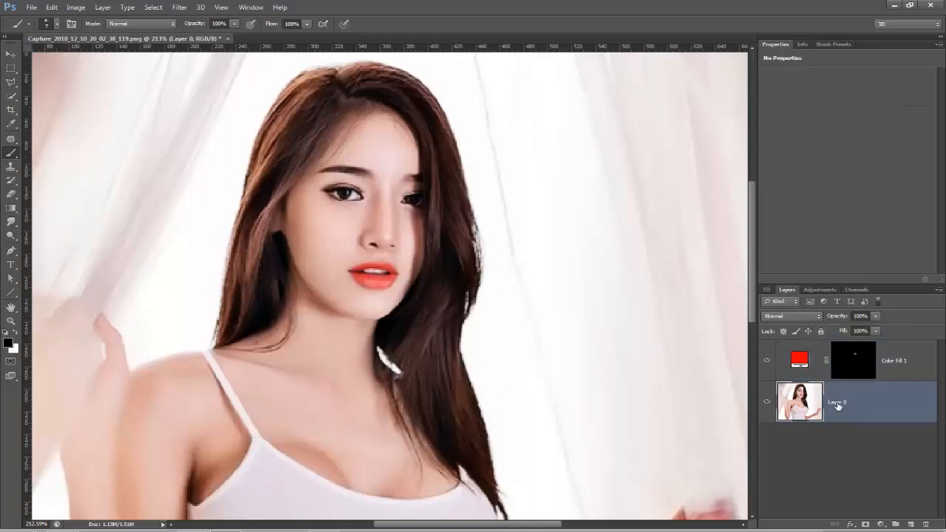
left_click(911, 524)
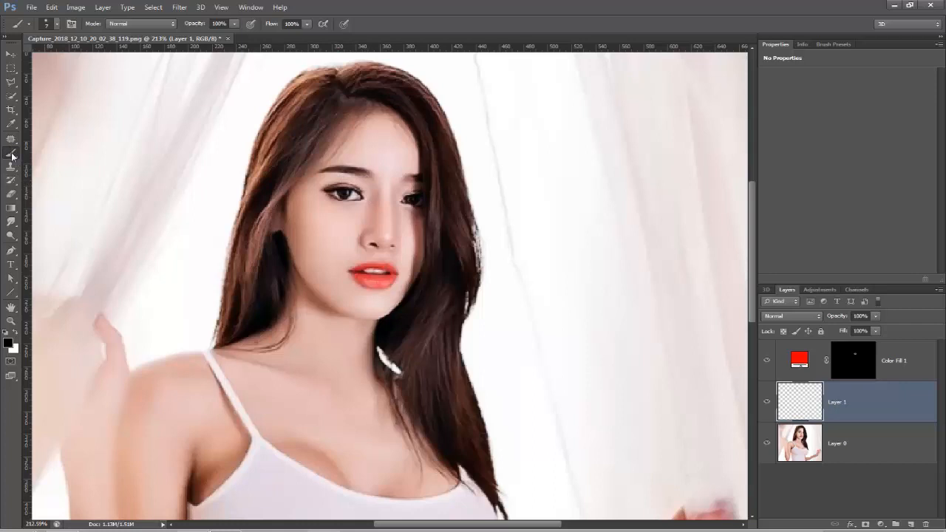
left_click(9, 344)
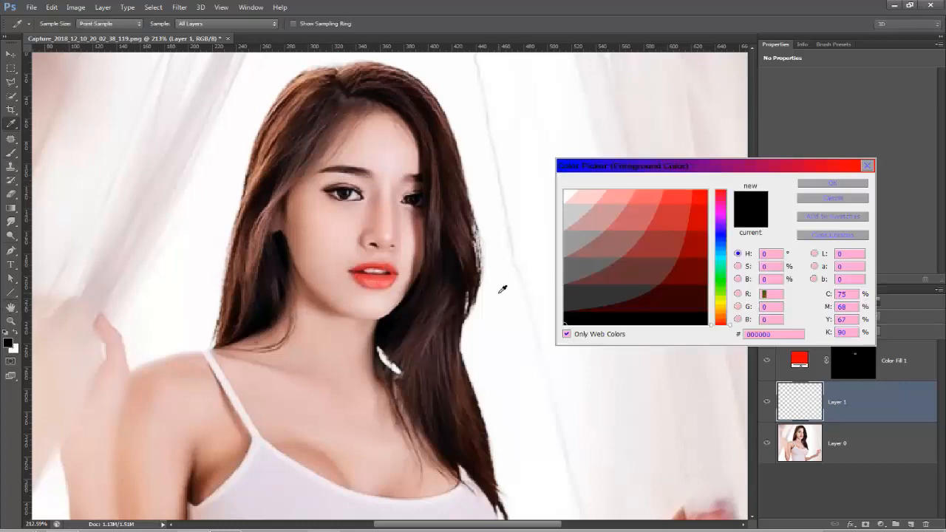
left_click(721, 214)
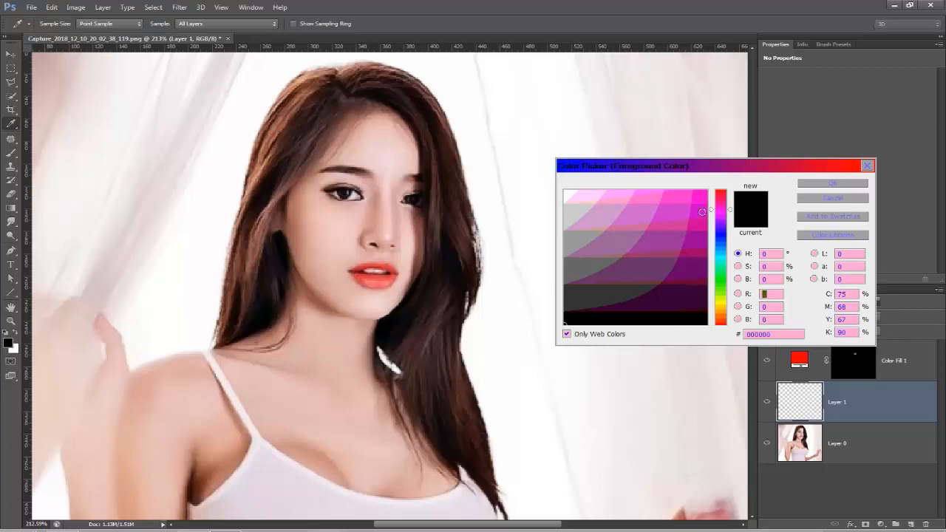
left_click(702, 199)
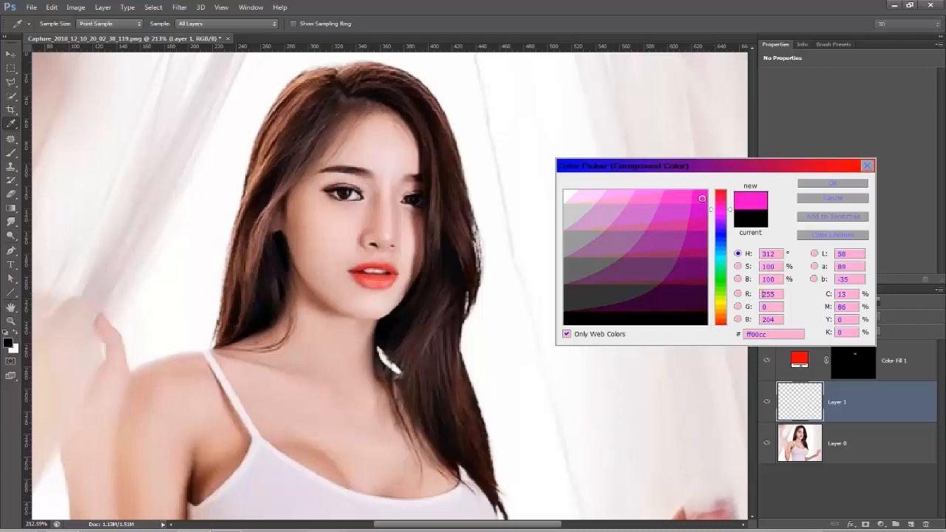
left_click(835, 184)
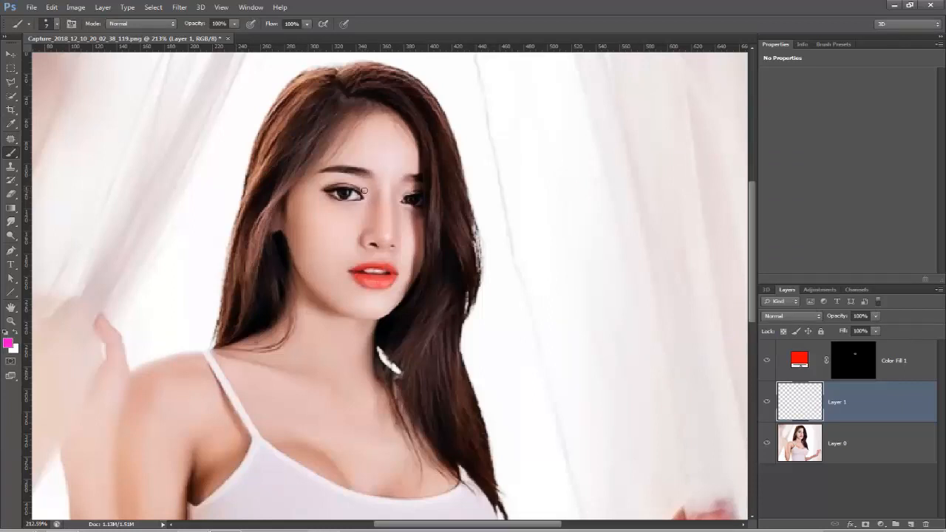
Brush pink eyeshadow onto both upper eyelids and a white highlight arc above each one.
left_click_drag(364, 191, 328, 181)
left_click(15, 333)
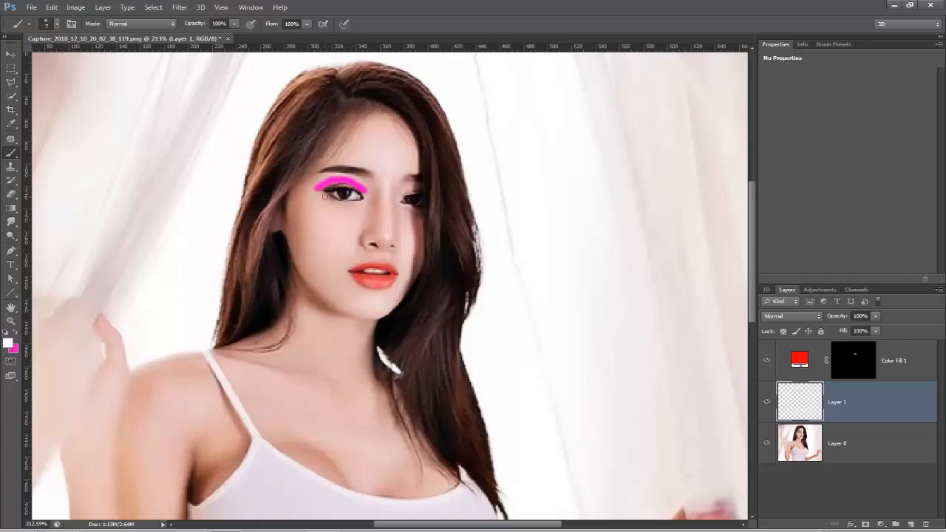
left_click(16, 333)
left_click_drag(400, 196, 408, 191)
left_click(15, 333)
mouse_move(364, 187)
left_mouse_down()
mouse_move(329, 175)
mouse_move(309, 188)
left_mouse_up()
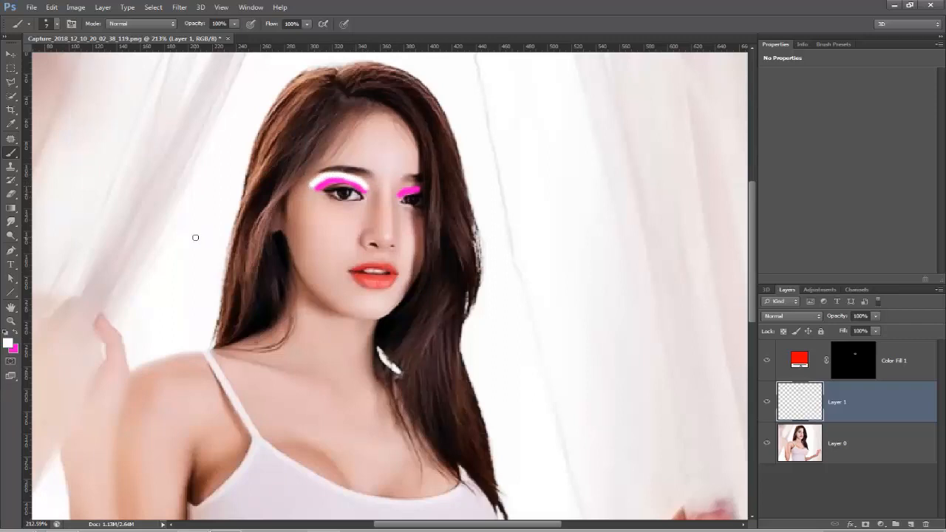
left_click_drag(396, 194, 418, 185)
Set the foreground colour to black, 000000, and line the upper lashes of both eyes.
left_click(10, 344)
left_click(649, 316)
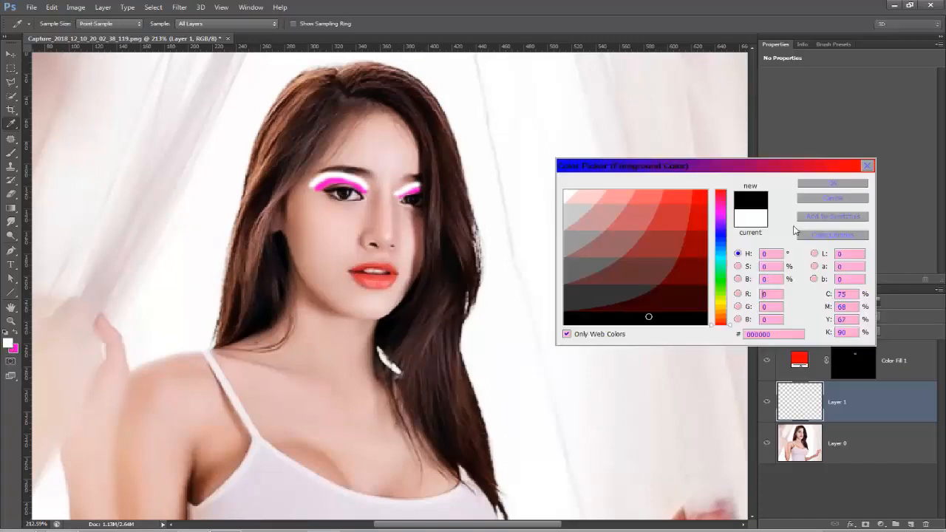
left_click(846, 184)
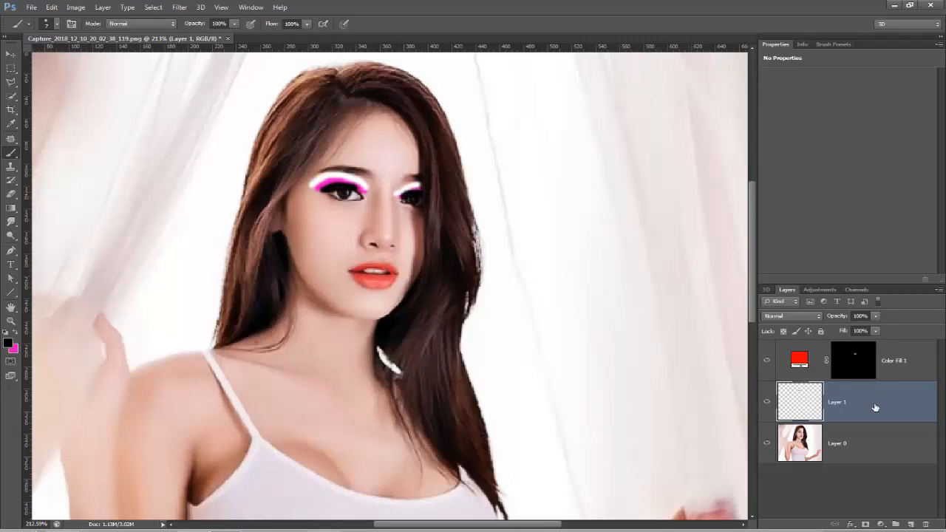
Replace the painted makeup layer with a new empty layer above the portrait and make pink the foreground colour.
key("Delete")
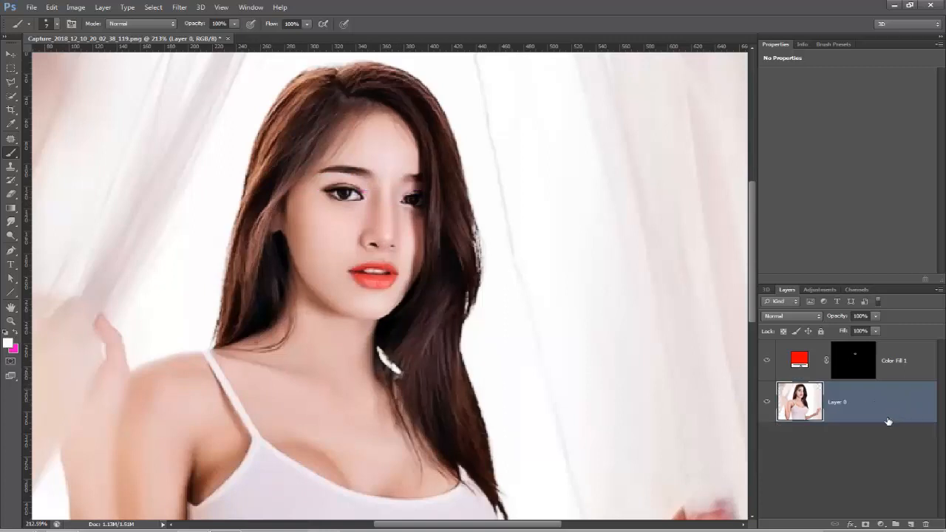
left_click(911, 523)
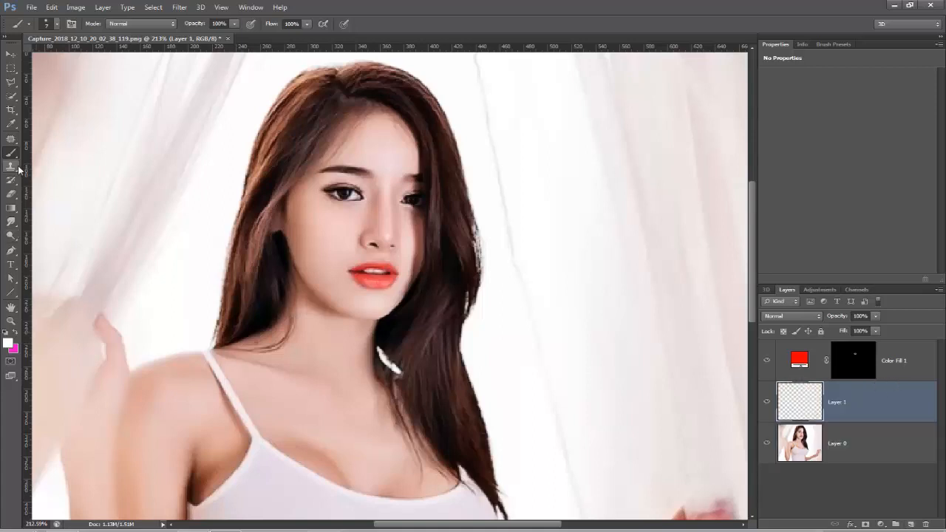
left_click(15, 333)
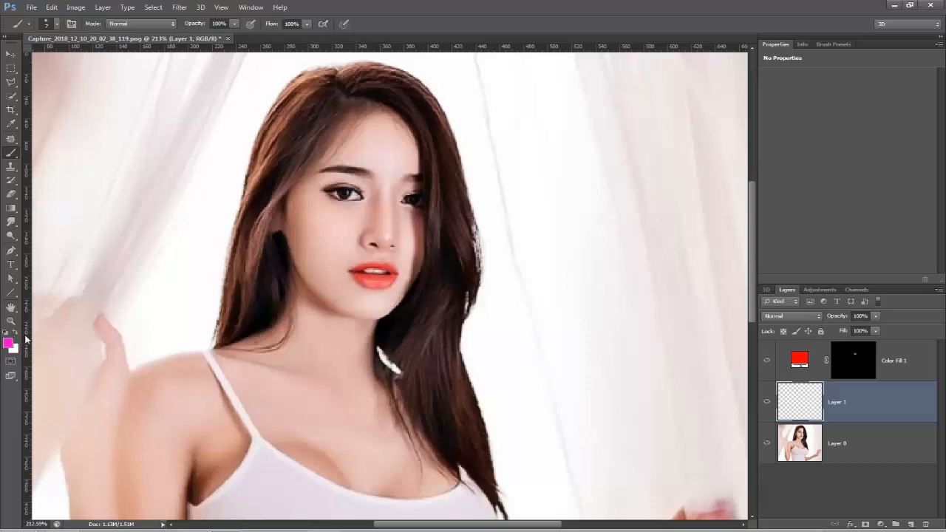
left_click(362, 190)
left_click_drag(356, 185, 310, 192)
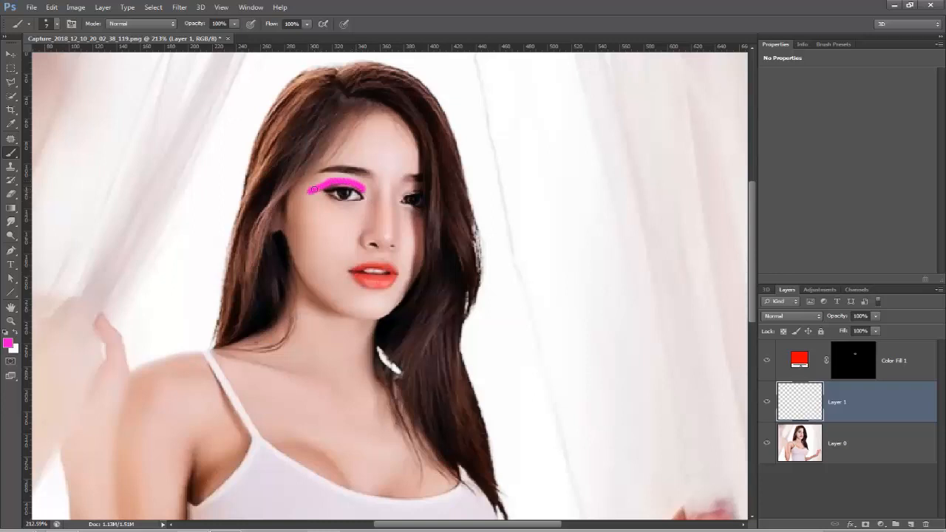
key("ctrl+z")
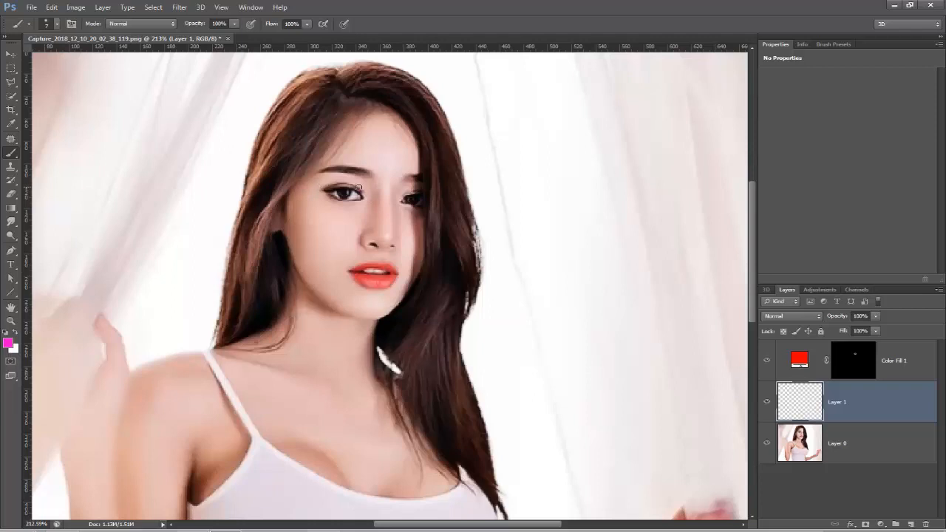
Paint pink eyeshadow along both upper eyelids, with a white highlight band below each eyebrow.
mouse_move(364, 191)
left_mouse_down()
mouse_move(340, 179)
mouse_move(322, 187)
left_mouse_up()
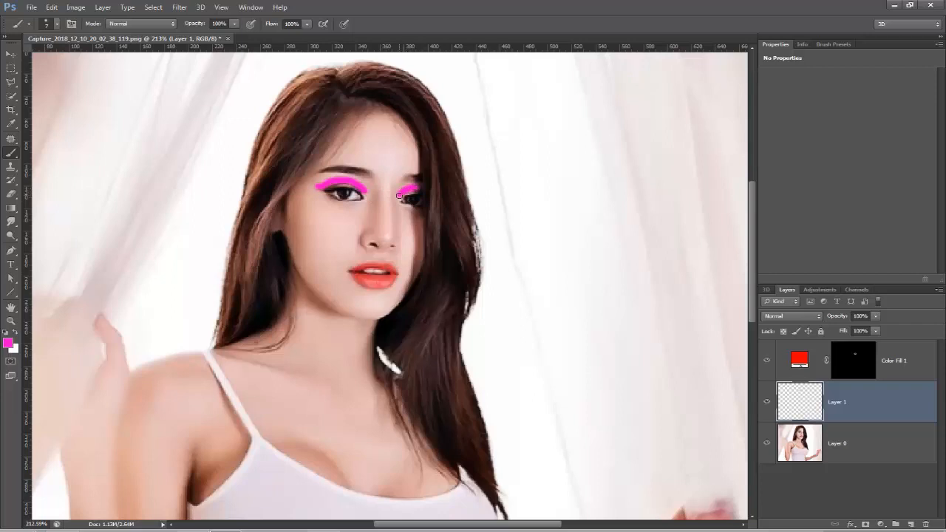
left_click(16, 333)
mouse_move(365, 187)
left_mouse_down()
mouse_move(338, 173)
mouse_move(316, 182)
left_mouse_up()
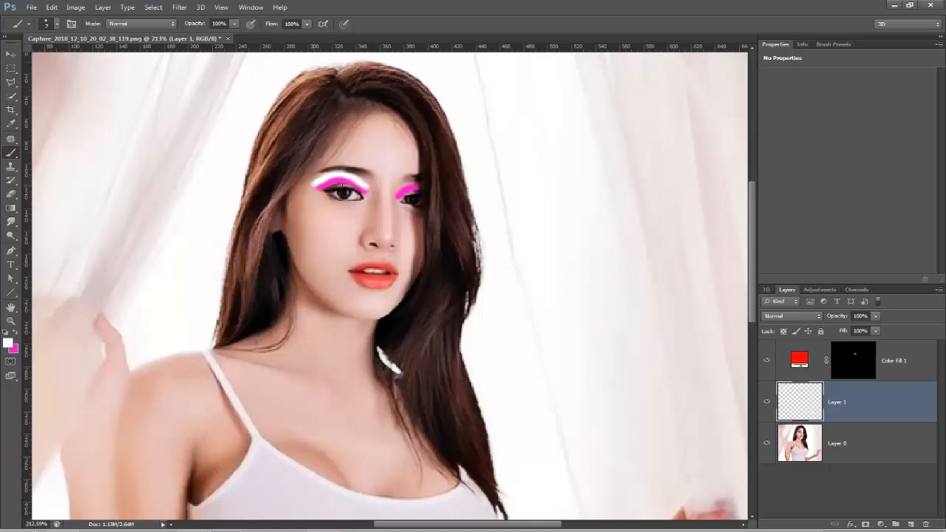
left_click_drag(399, 190, 417, 182)
Paint black eyeliner along the upper lash lines of both eyes with a size 5 brush.
left_click(8, 342)
left_click(628, 323)
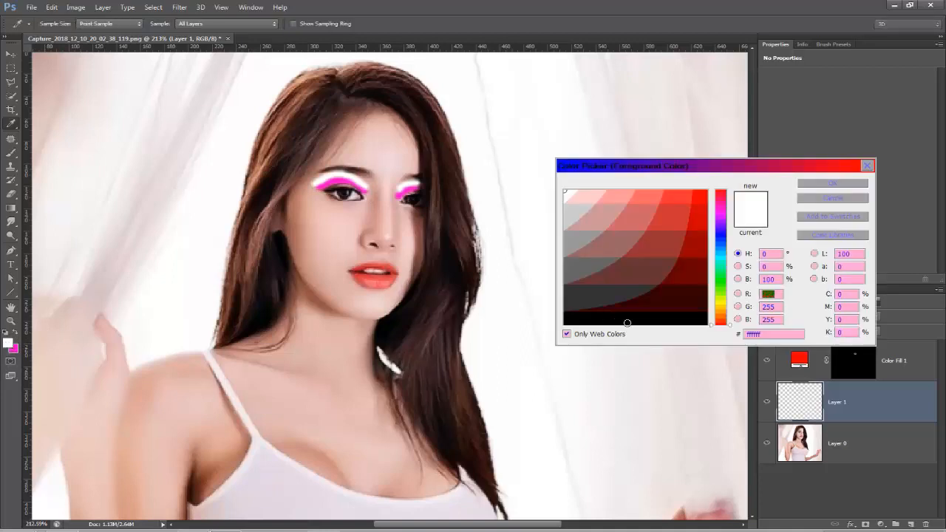
left_click(841, 185)
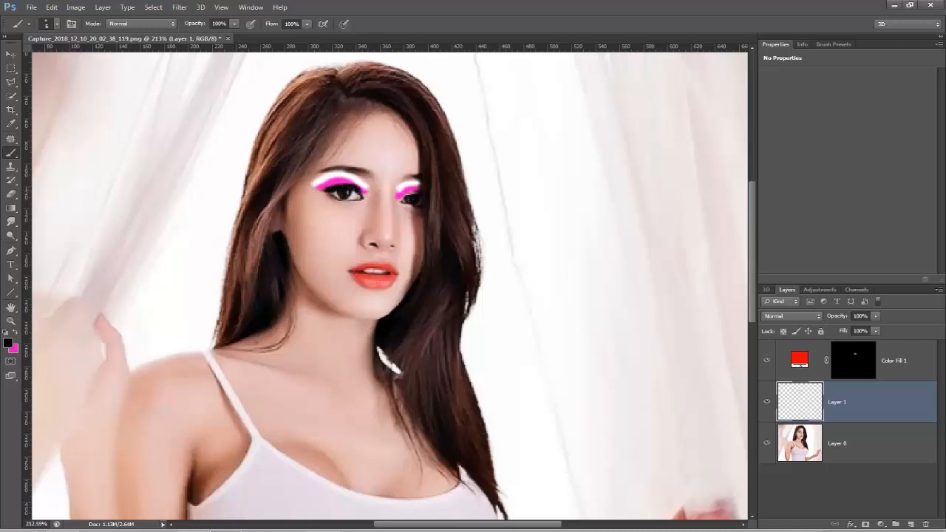
left_click_drag(406, 204, 416, 198)
Set the eye makeup layer's blend mode to Overlay and soften the strokes with a slight Gaussian Blur.
left_click(805, 317)
left_click(784, 166)
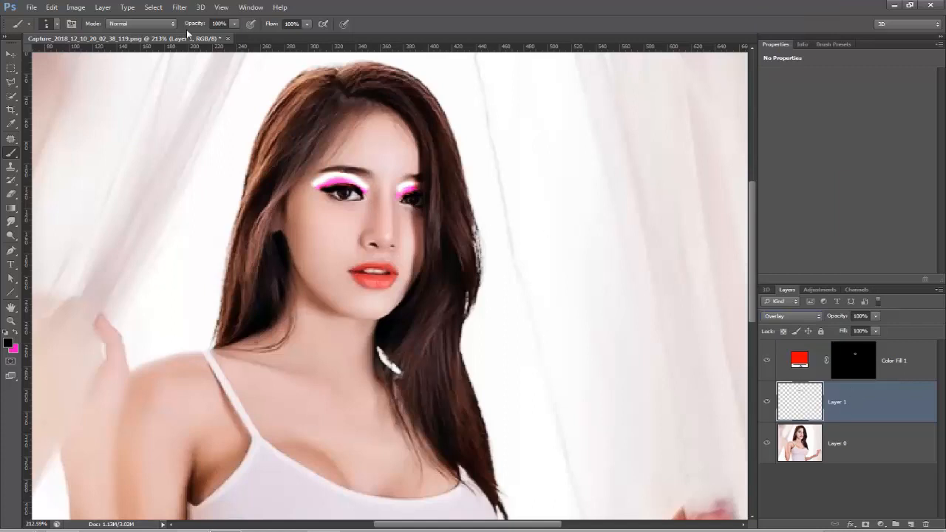
left_click(179, 7)
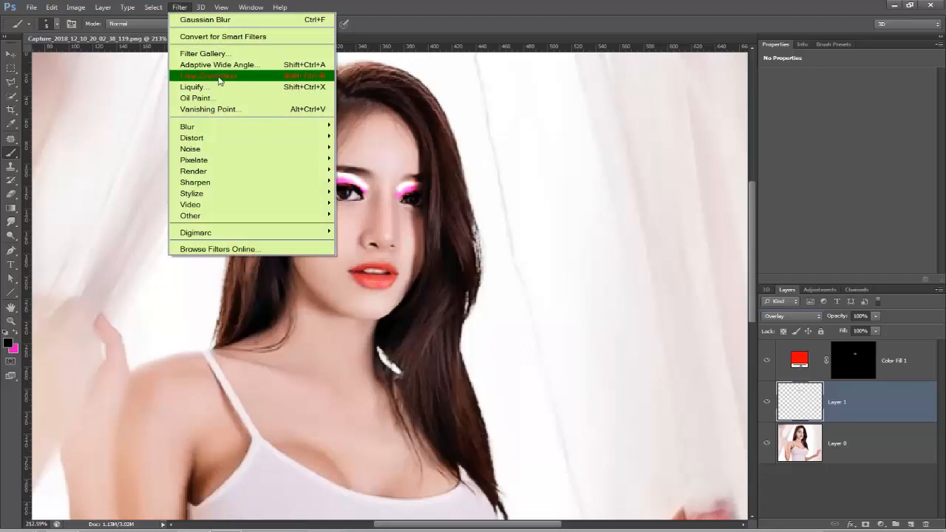
mouse_move(226, 131)
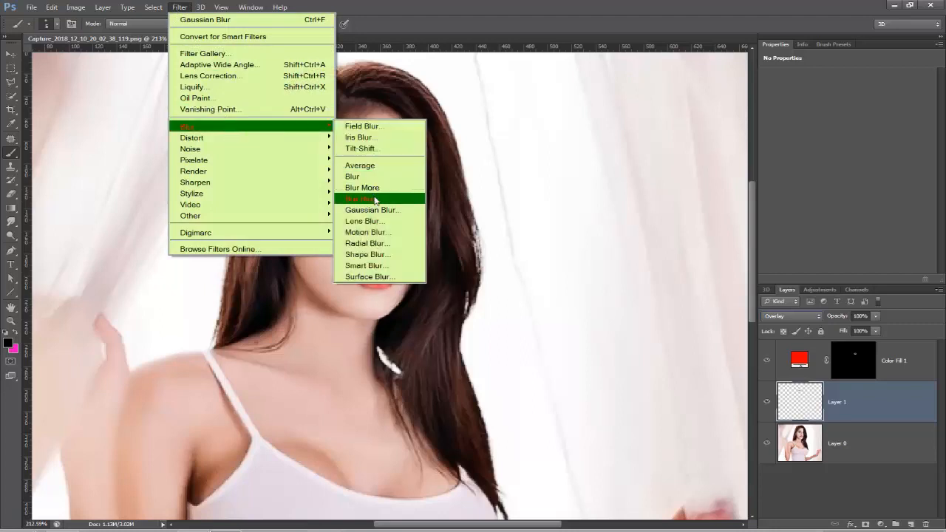
left_click(390, 213)
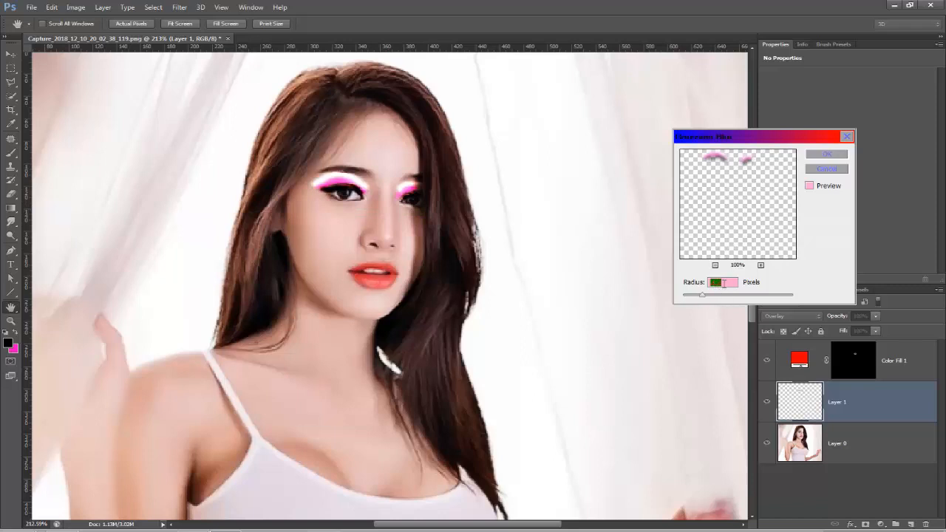
left_click_drag(702, 296, 700, 295)
left_click(826, 154)
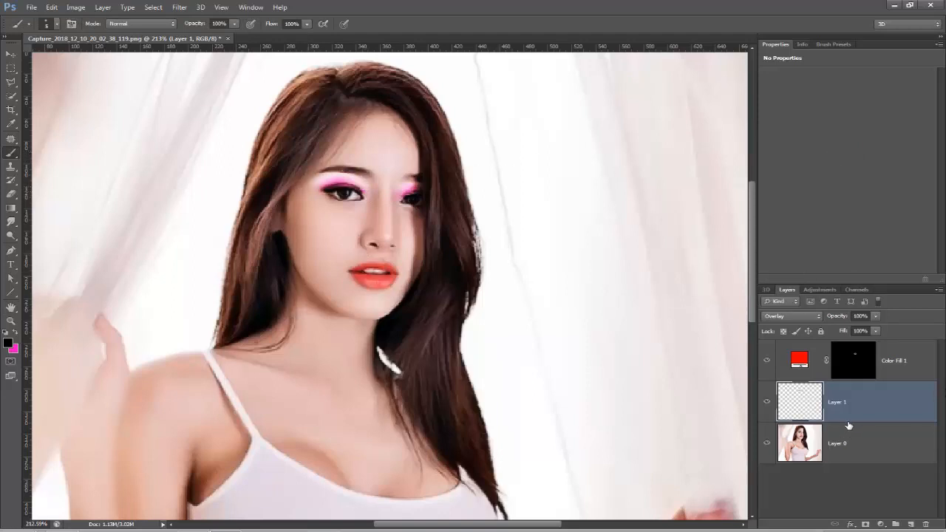
Erase excess eyeshadow around the eyes and eyebrows, raising the eraser's opacity to 98%.
left_click(11, 194)
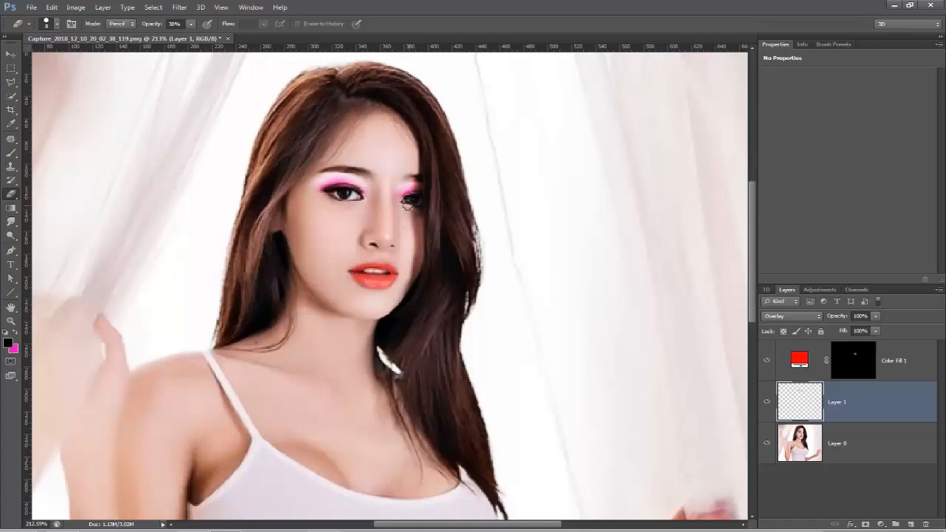
left_click(191, 24)
left_click_drag(187, 35, 191, 37)
left_click(364, 172)
left_click(193, 25)
left_click(230, 35)
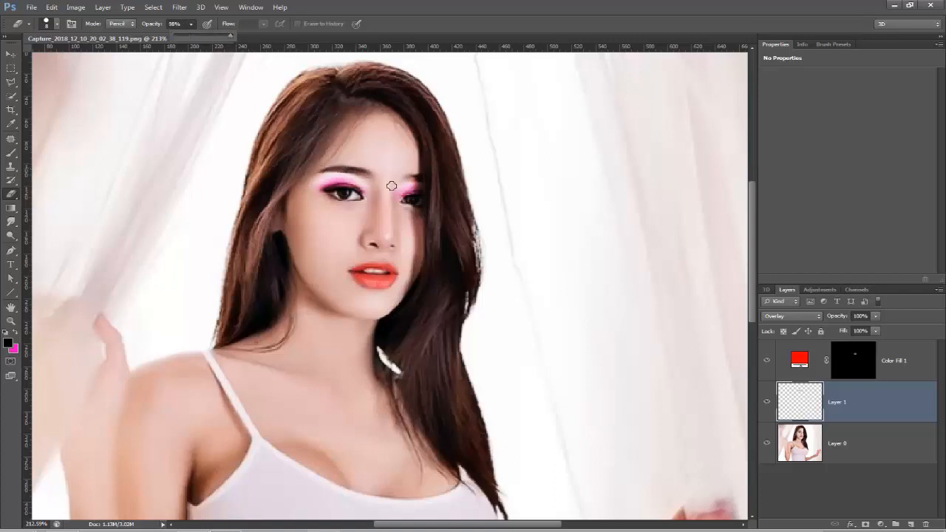
left_click(353, 170)
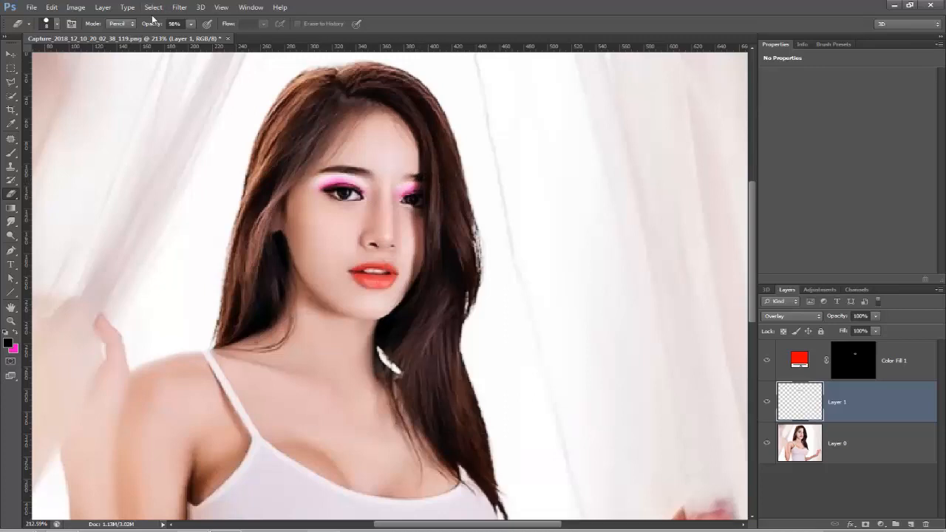
Soften the makeup edge near the eyebrow with the eraser at 37% opacity.
left_click(192, 25)
left_click(156, 34)
left_click(346, 172)
Lower the eye makeup layer's opacity to 68%.
left_click(875, 316)
left_click_drag(853, 325, 839, 326)
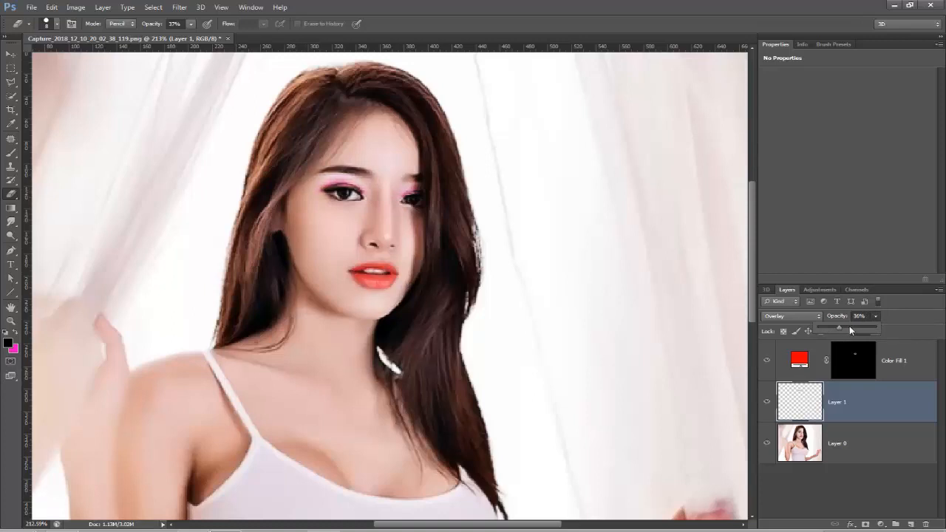
left_click_drag(857, 326, 865, 324)
scroll(867, 326, "down", 1)
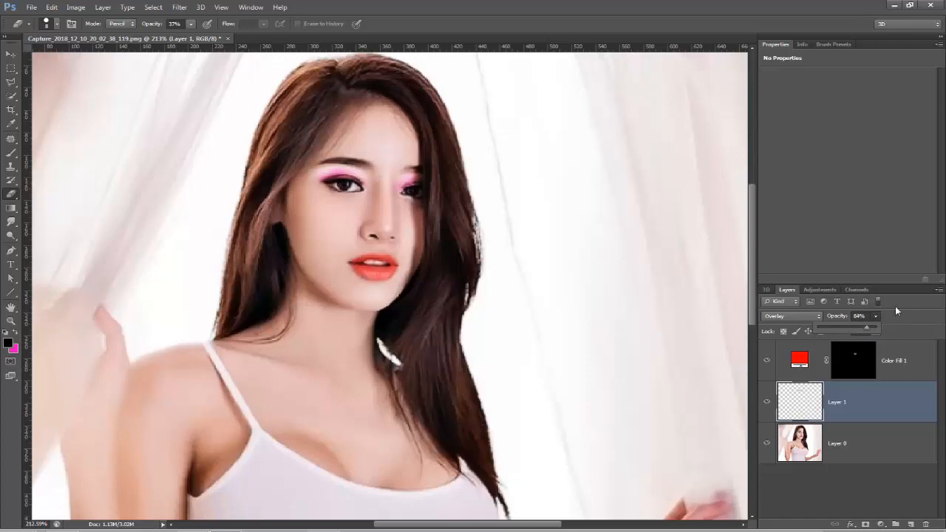
left_click(858, 329)
left_click(877, 320)
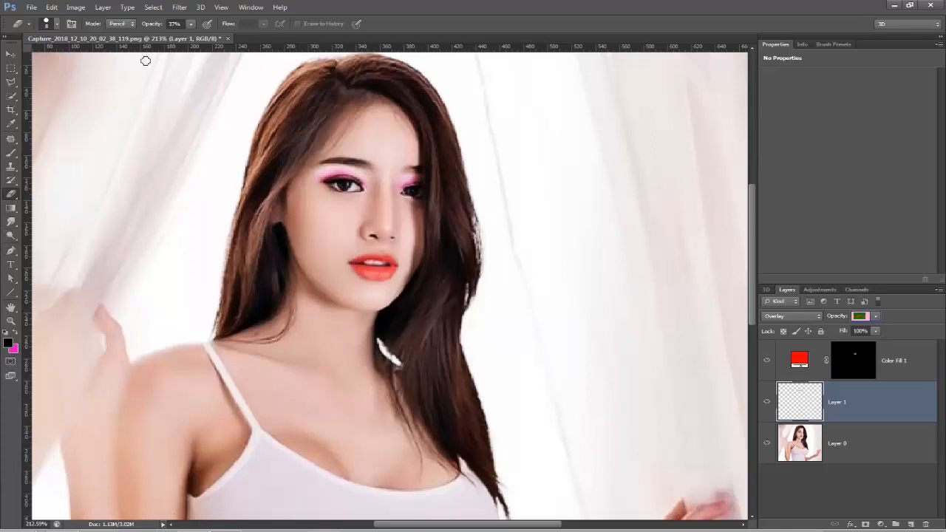
Clean the makeup off the eyes themselves with the eraser at 95% opacity.
left_click(191, 24)
left_click(224, 35)
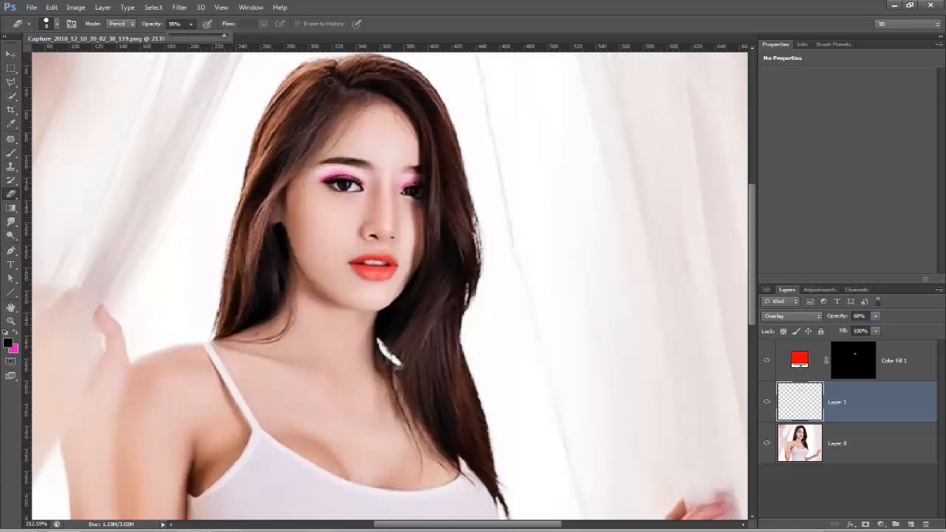
left_click(349, 188)
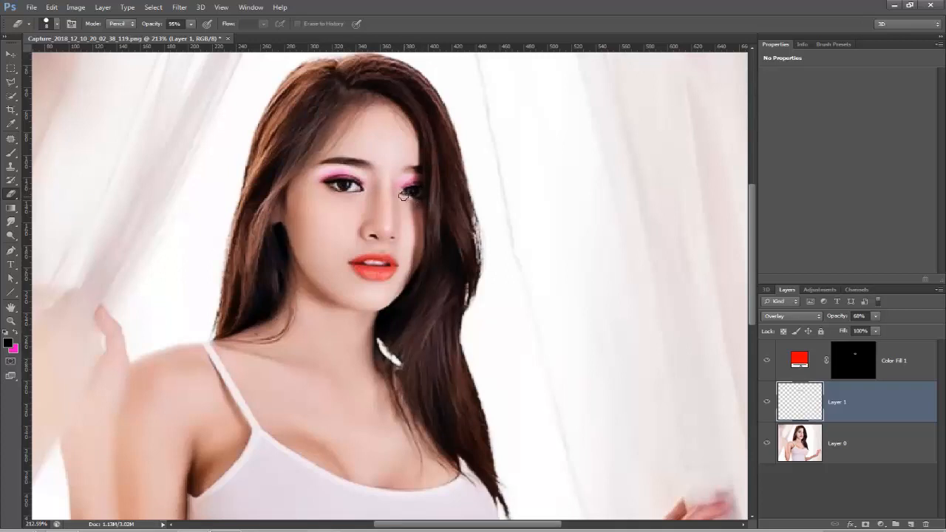
scroll(707, 420, "down", 5)
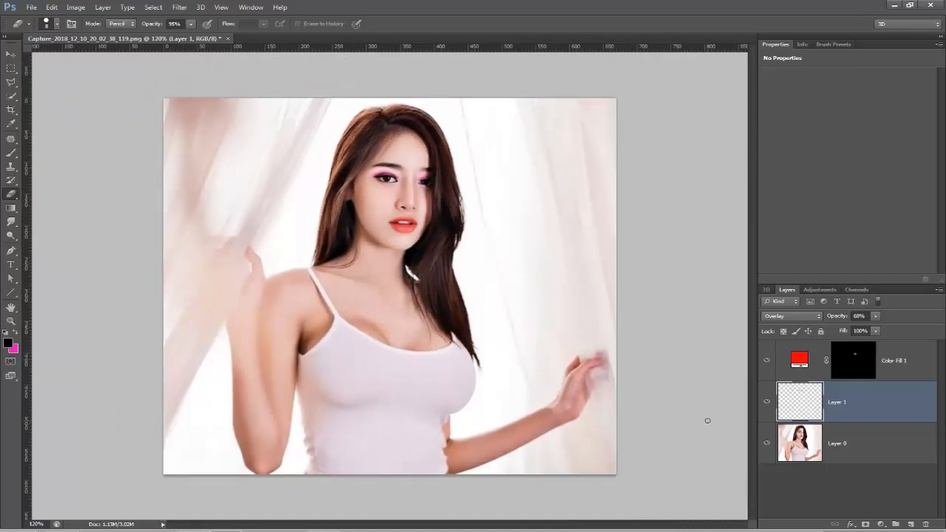
scroll(707, 421, "down", 1)
scroll(706, 421, "up", 3)
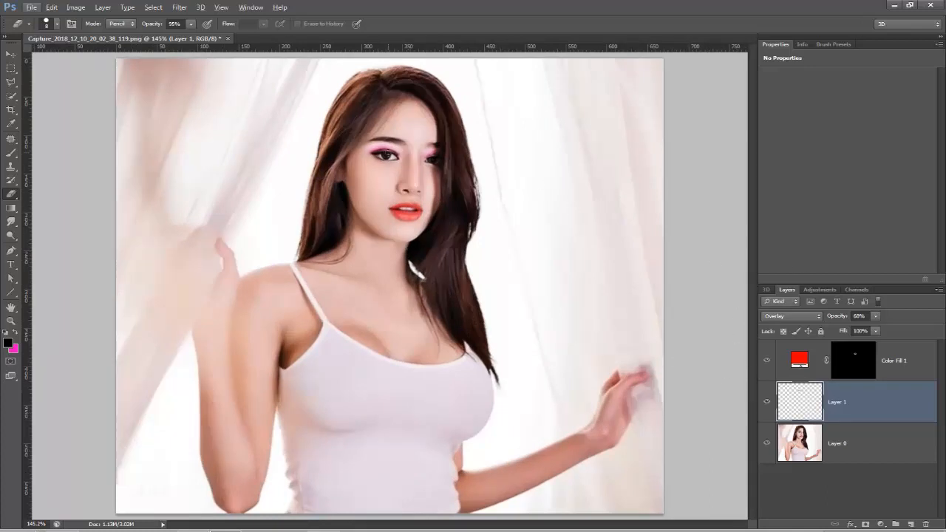
scroll(572, 390, "down", 1)
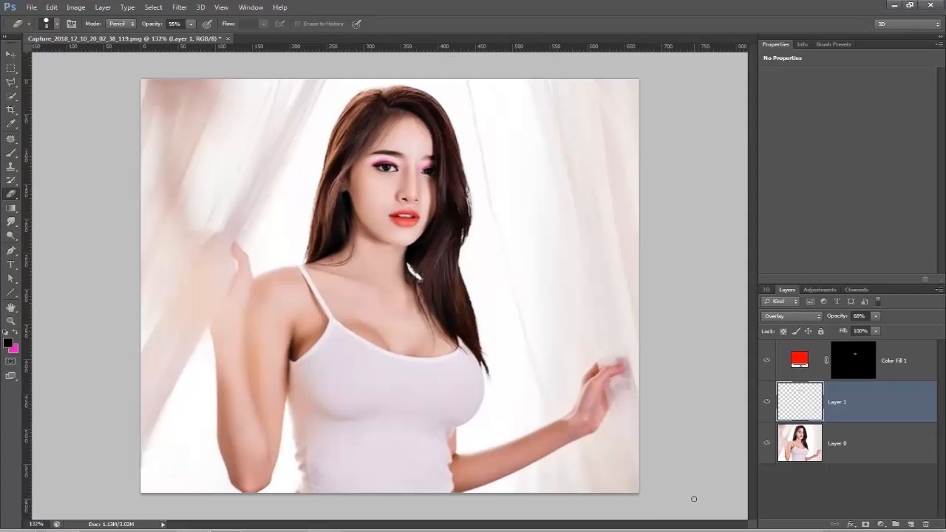
Try a dark red (330000) for the lips' colour fill layer and set the fill to bright red ff0000.
scroll(695, 491, "down", 1)
key("alt")
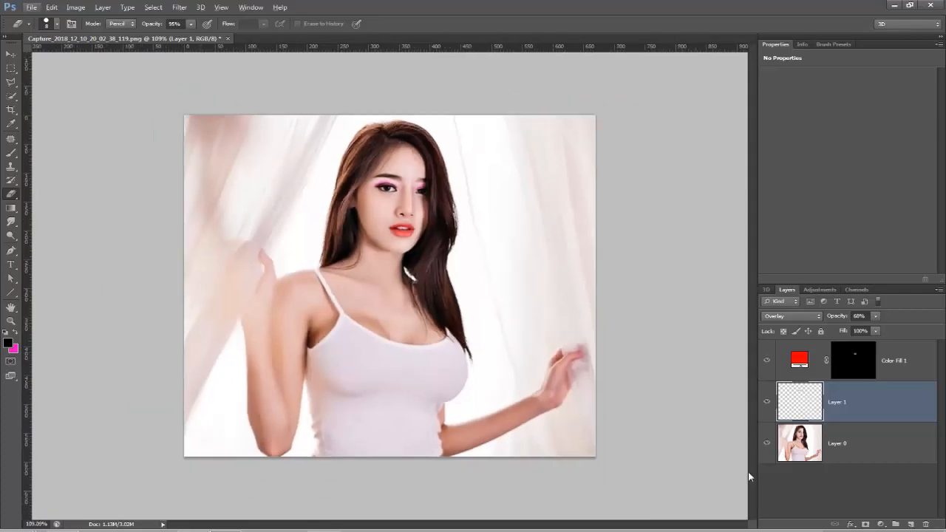
double_click(797, 361)
left_click(683, 302)
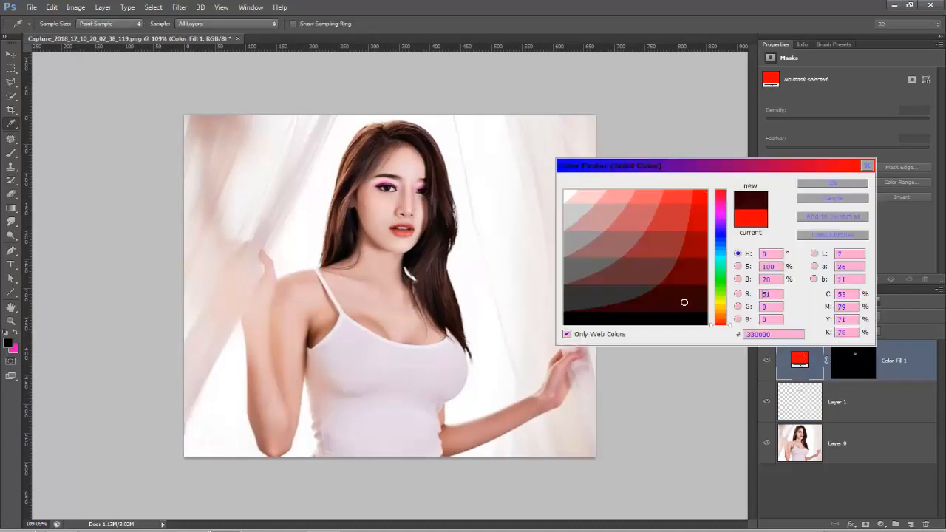
left_click_drag(687, 285, 700, 200)
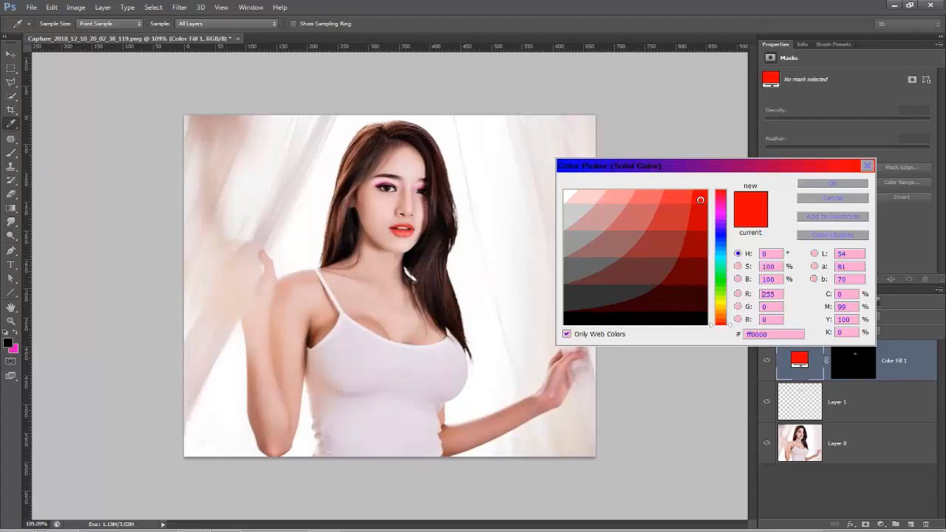
left_click(834, 184)
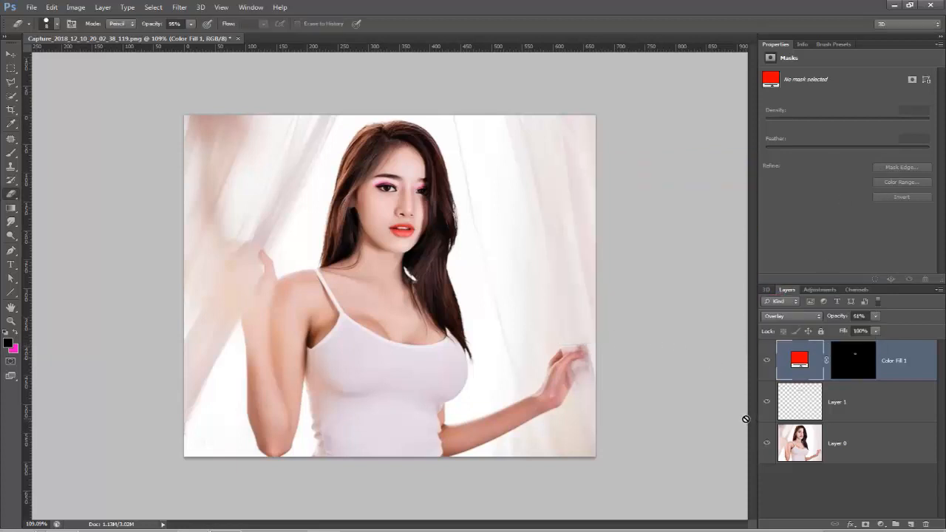
scroll(729, 412, "up", 2)
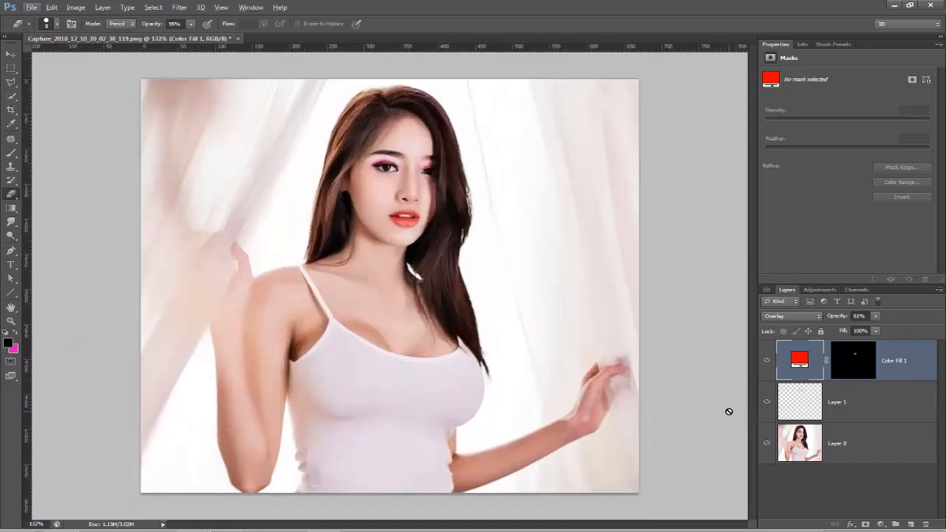
scroll(729, 412, "up", 1)
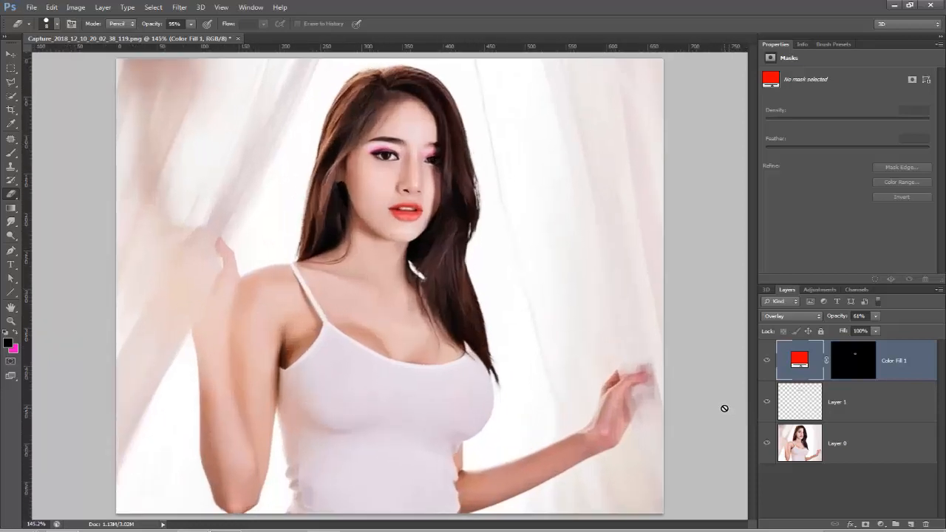